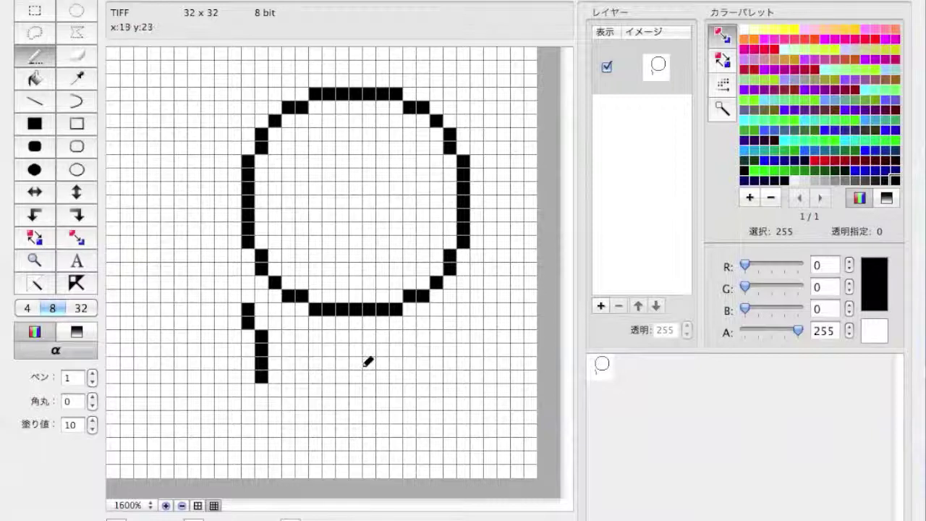
Draw a hanging arm with a rounded hand beneath the head and reshape the head's lower-left edge around its shoulder
mouse_move(262, 410)
mouse_down()
mouse_move(302, 368)
mouse_move(306, 336)
mouse_up()
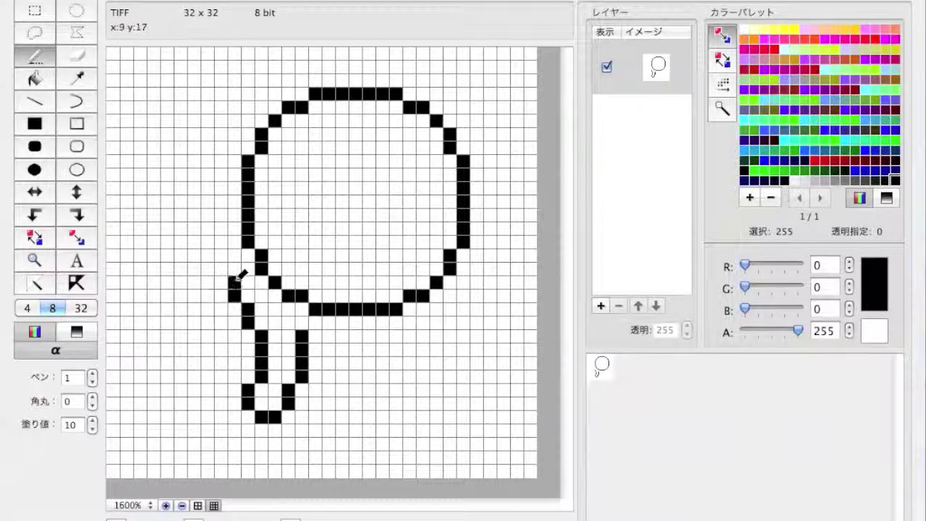
drag(235, 284, 236, 269)
mouse_move(248, 376)
mouse_down()
mouse_move(234, 402)
mouse_move(248, 402)
mouse_up()
key(e)
key(p)
mouse_move(299, 303)
mouse_down()
mouse_move(293, 318)
mouse_move(287, 307)
mouse_up()
key(e)
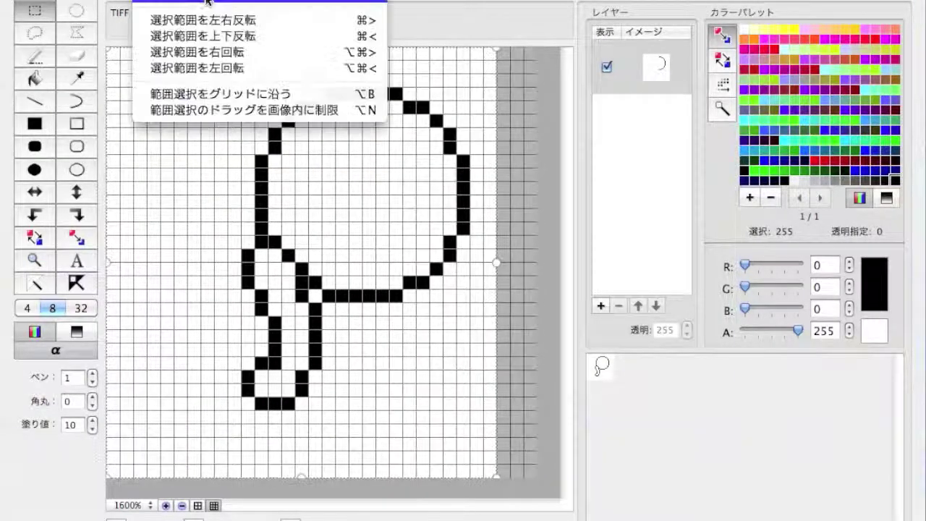
Shift the drawing up one pixel and outline the curved back and the rear leg with its foot
key(Up)
mouse_move(250, 202)
mouse_down()
mouse_move(222, 211)
mouse_move(201, 290)
mouse_move(242, 451)
mouse_move(266, 402)
mouse_move(288, 391)
mouse_up()
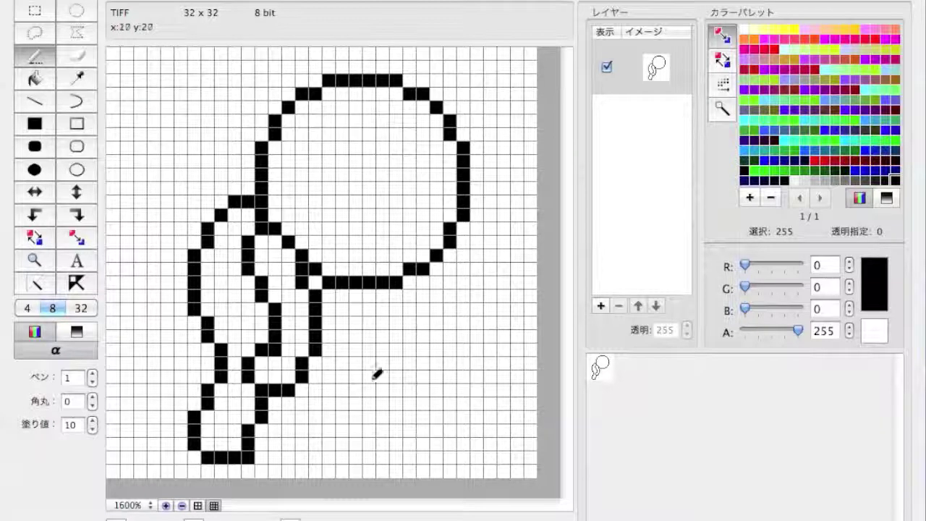
drag(253, 345, 250, 286)
key(ctrl+z)
key(ctrl+z)
Redraw the hanging arm as two straight vertical lines, and outline the chest and the front leg with its foot
mouse_move(249, 365)
mouse_down()
mouse_move(264, 372)
mouse_move(295, 282)
mouse_up()
mouse_move(317, 419)
mouse_down()
mouse_move(343, 456)
mouse_move(363, 397)
mouse_move(342, 362)
mouse_up()
mouse_move(369, 288)
mouse_down()
mouse_move(372, 296)
mouse_move(296, 309)
mouse_up()
drag(341, 358, 346, 337)
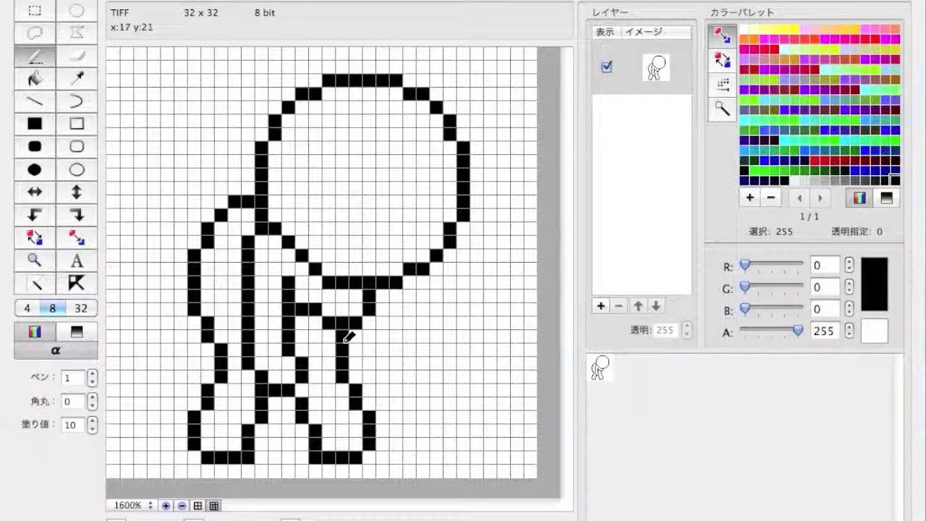
Move the front foot and then the front leg line above it one pixel left
key(m)
drag(282, 394, 402, 474)
key(Left)
drag(334, 324, 348, 383)
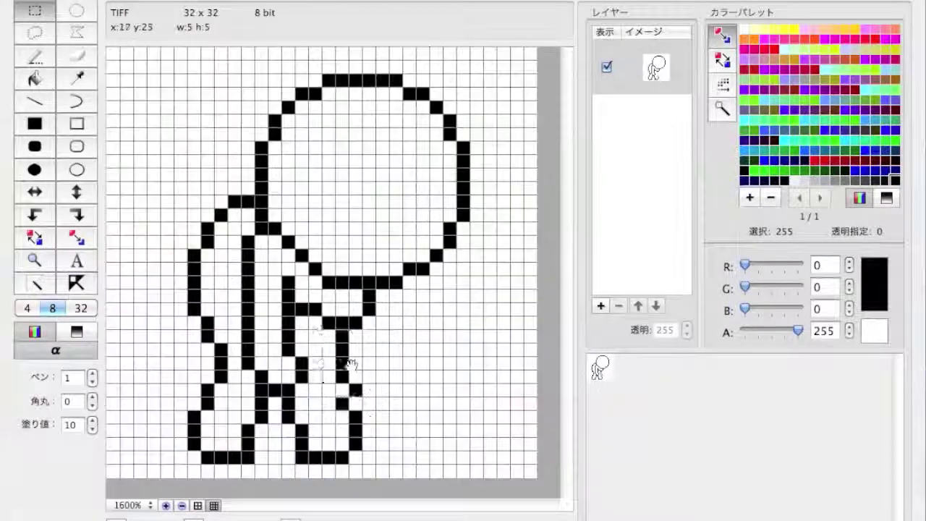
key(Left)
Clean up the shoulder pixels where the hanging arm meets the head outline
key(p)
key(e)
mouse_move(288, 255)
mouse_down()
mouse_move(300, 267)
mouse_move(288, 240)
mouse_up()
key(p)
click(275, 241)
Move the head outline one pixel right and keep it joined to the back
key(m)
drag(256, 61, 470, 286)
key(Right)
key(p)
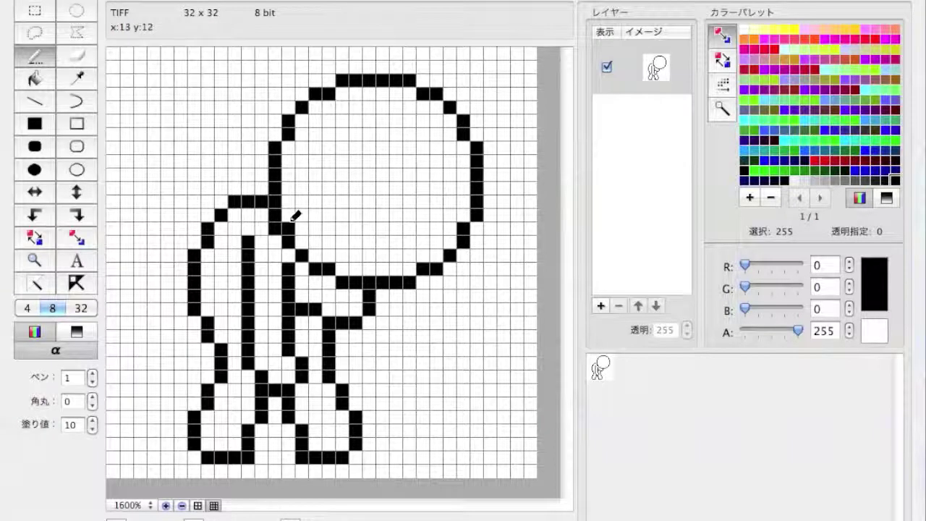
Try a curved upper edge for a raised hand inside the lower-right part of the head
mouse_move(397, 241)
mouse_down()
mouse_move(397, 221)
mouse_move(419, 252)
mouse_up()
key(e)
key(p)
drag(423, 213, 437, 230)
key(e)
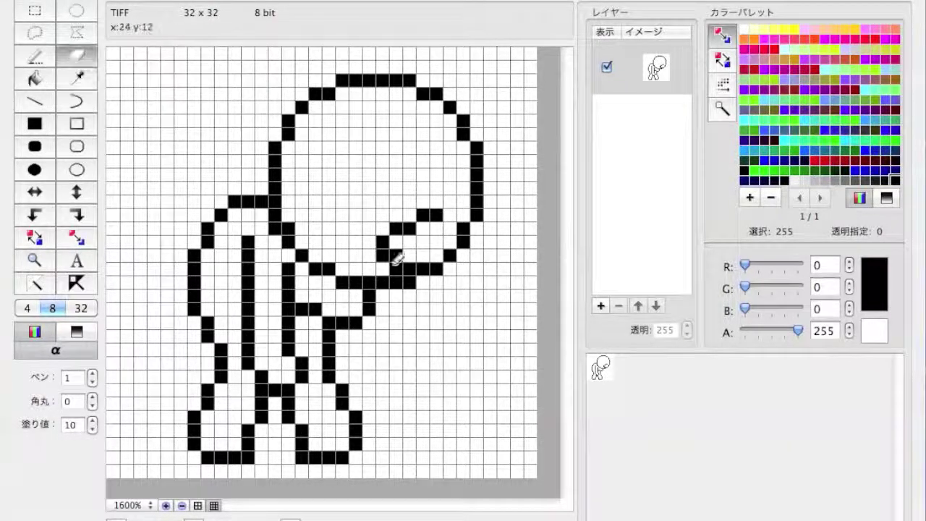
Erase the hand curve and redraw it lower, crossing the jaw, with a short forearm extending below it
drag(405, 264, 430, 215)
key(p)
click(384, 255)
key(e)
key(p)
mouse_move(404, 255)
mouse_down()
mouse_move(409, 268)
mouse_move(463, 283)
mouse_move(399, 341)
mouse_move(396, 279)
mouse_up()
key(e)
key(p)
key(e)
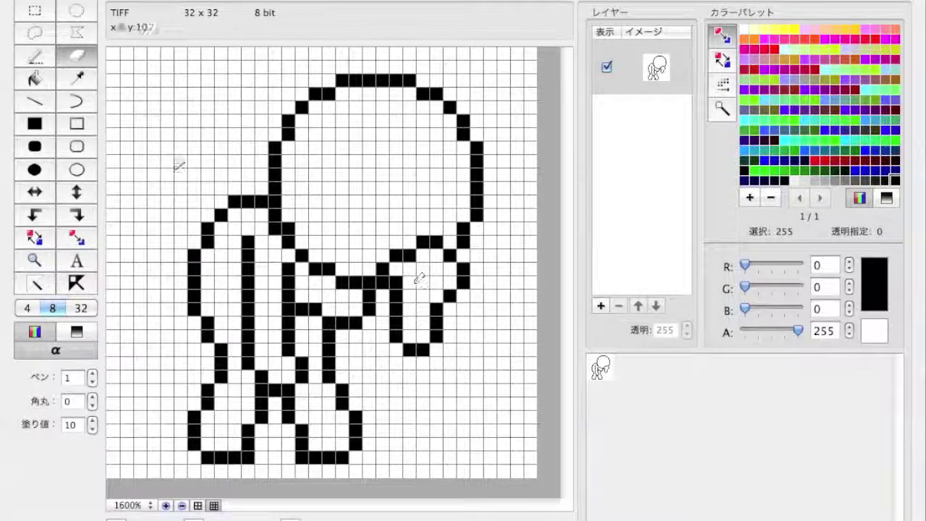
Move the raised hand and its forearm one pixel left
key(m)
drag(376, 239, 462, 353)
key(Left)
key(p)
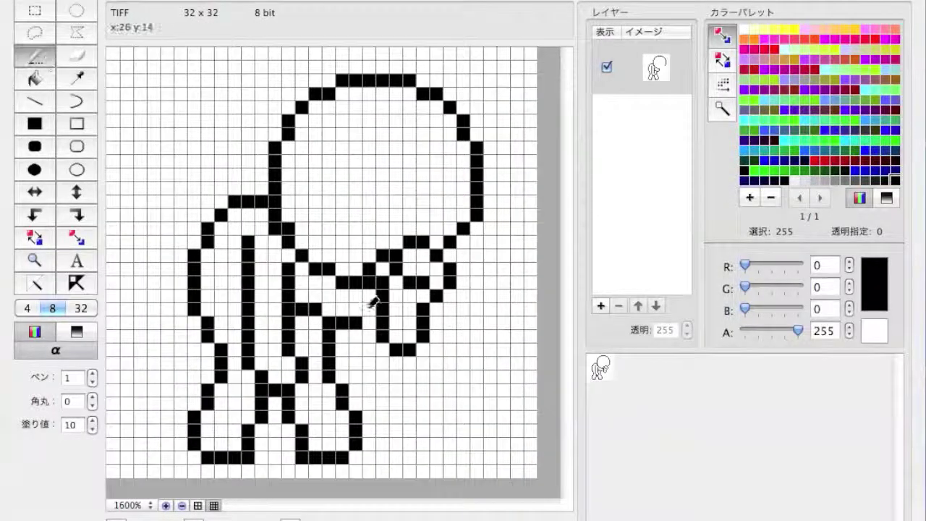
Reshape the raised arm by clearing stray pixels inside the hand and moving both forearm outlines one pixel right
key(e)
click(37, 59)
click(384, 282)
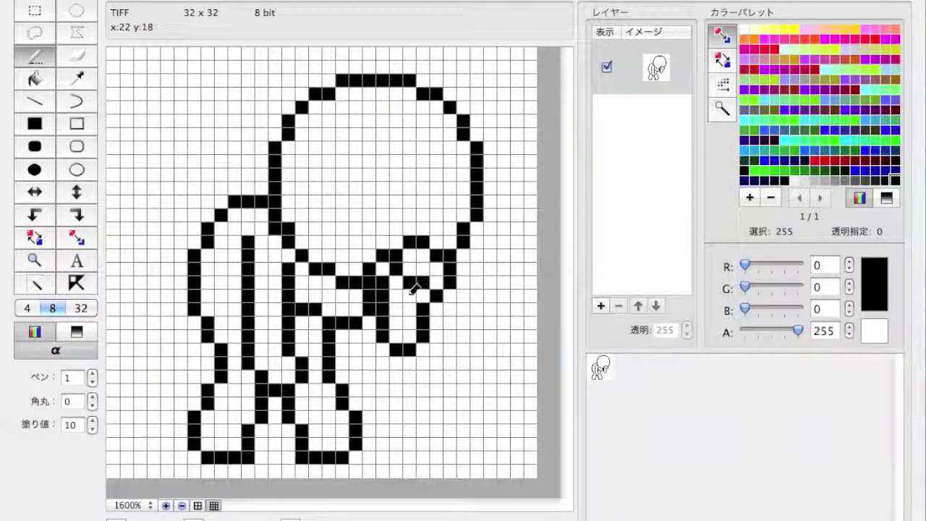
key(e)
click(416, 281)
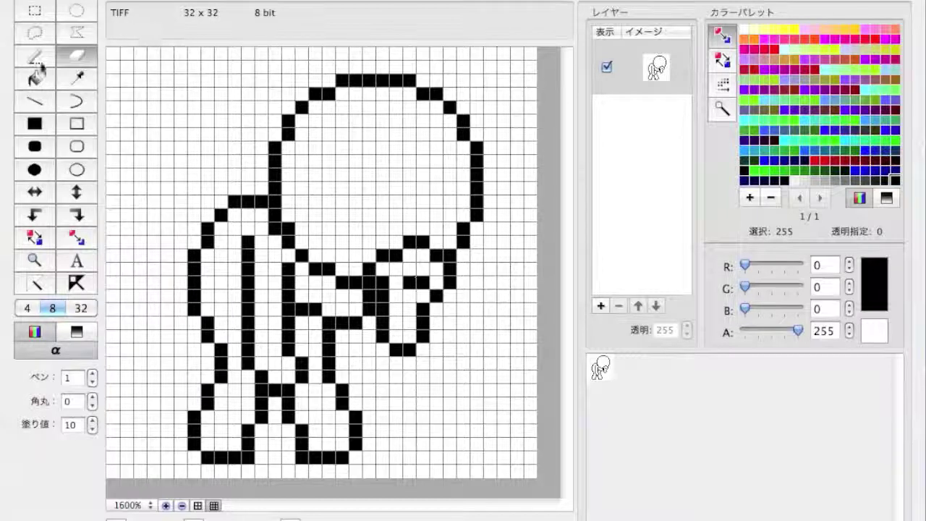
key(p)
click(394, 311)
key(e)
mouse_move(436, 304)
mouse_down()
mouse_move(436, 340)
mouse_move(422, 272)
mouse_up()
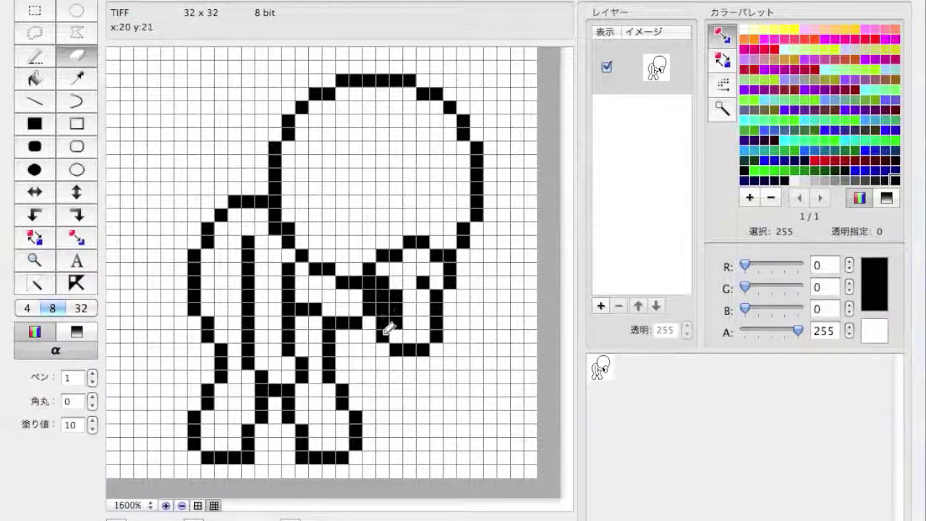
key(p)
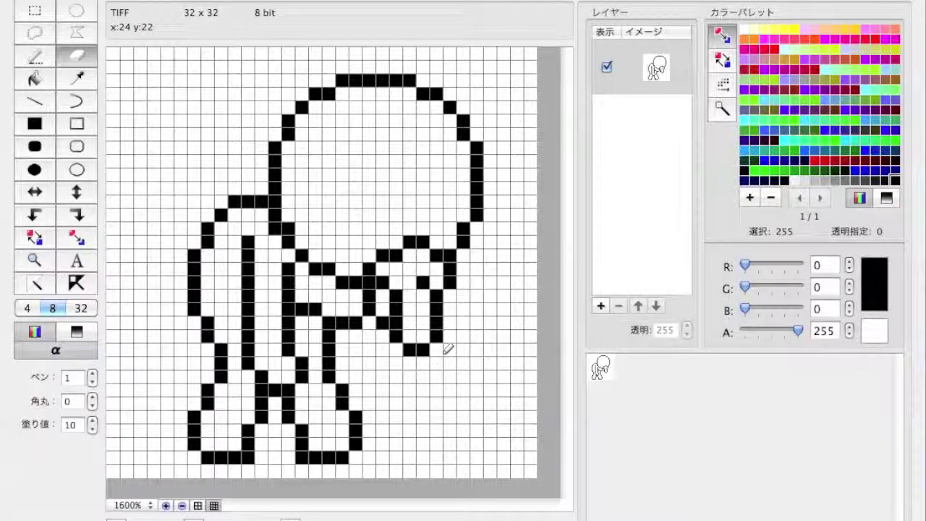
Redraw the top of the back lower, stepping down from the head to the shoulder
key(p)
mouse_move(261, 214)
mouse_down()
mouse_move(248, 227)
mouse_move(222, 214)
mouse_move(234, 228)
mouse_up()
key(e)
key(p)
click(222, 227)
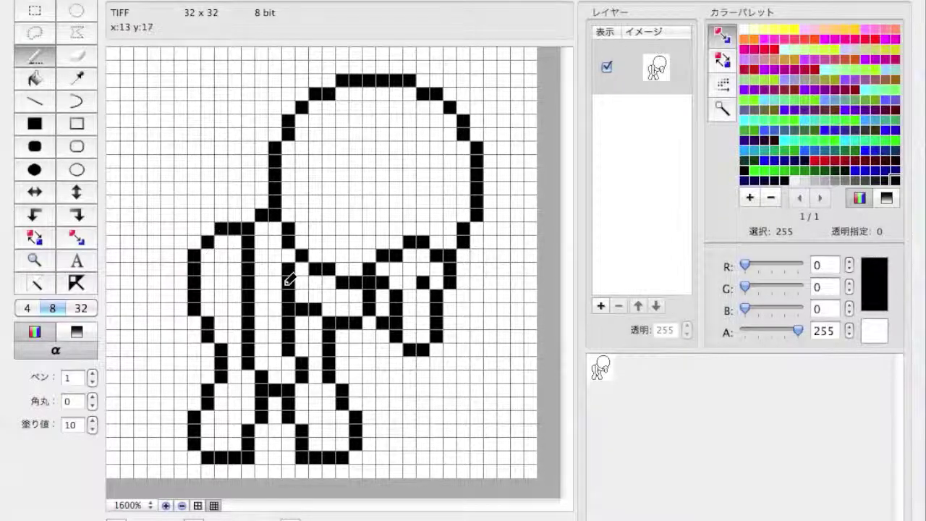
Draw a wavy fringe line across the face, curving down toward the right cheek
mouse_move(369, 120)
mouse_down()
mouse_move(355, 147)
mouse_move(311, 182)
mouse_move(316, 143)
mouse_up()
click(396, 133)
key(e)
key(p)
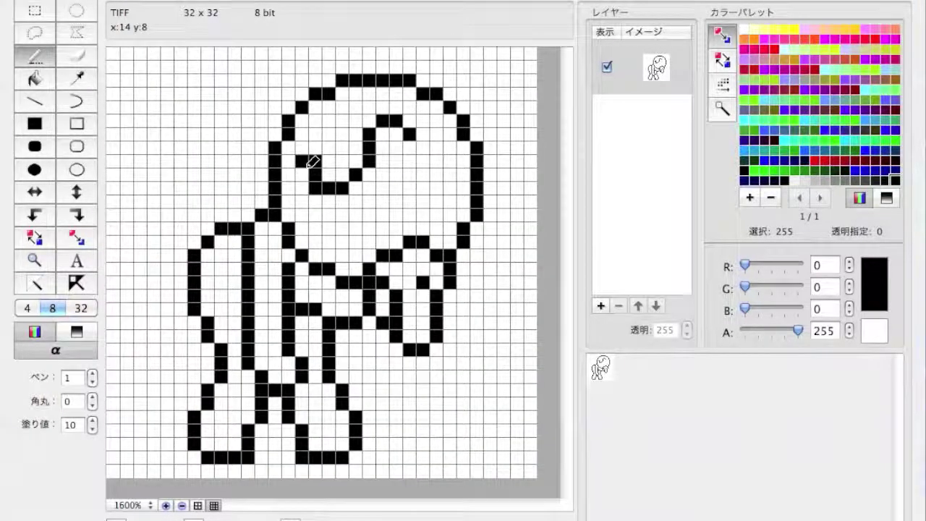
click(307, 165)
drag(423, 134, 486, 203)
Replace the head's upper-right outline with a raised hair bump and a tuft pointing outward
drag(394, 66, 438, 66)
key(e)
mouse_move(428, 92)
mouse_down()
mouse_move(402, 80)
mouse_move(464, 138)
mouse_up()
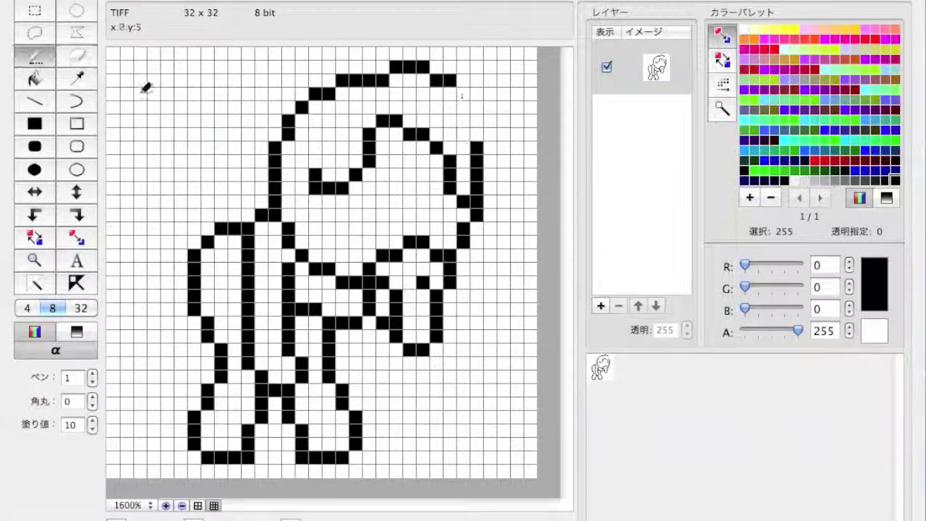
key(p)
drag(459, 90, 494, 130)
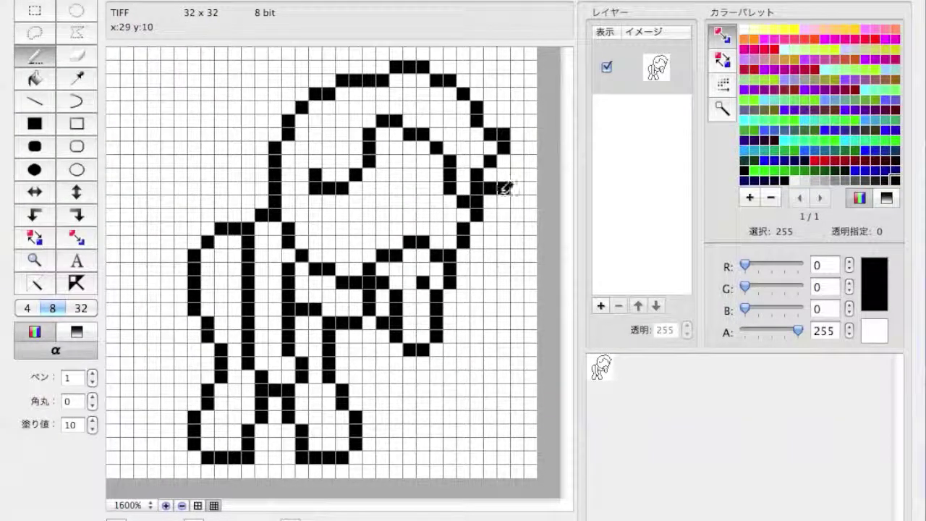
Finish the lower-right hair tuft and extend the right fringe line down along the cheek
drag(501, 189, 474, 239)
drag(471, 206, 496, 207)
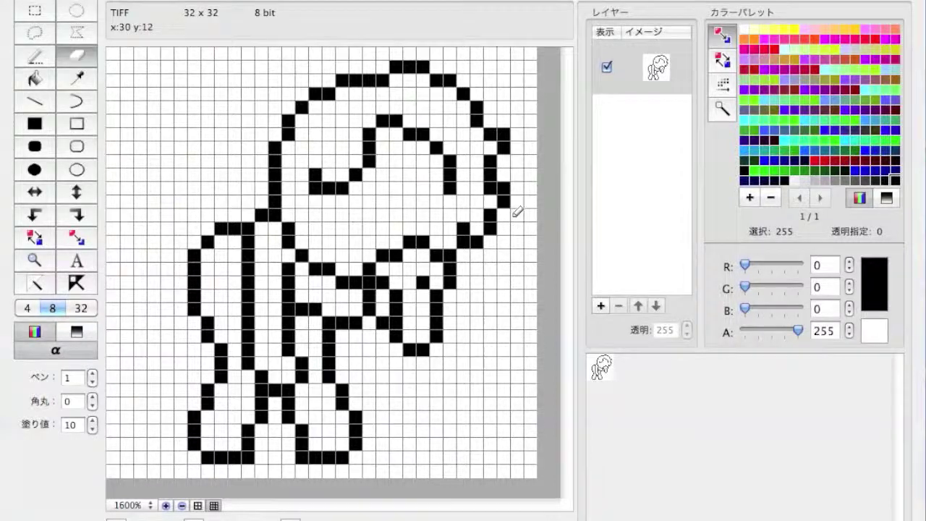
key(m)
key(e)
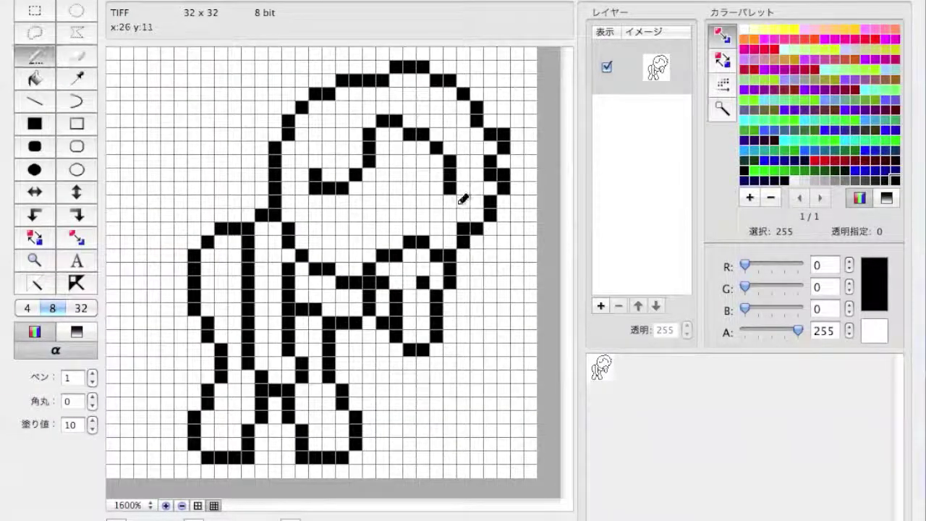
drag(461, 199, 466, 230)
key(e)
Redraw the upper-left hair as a second raised bump and thicken the fringe's central peak
mouse_move(357, 65)
mouse_down()
mouse_move(340, 79)
mouse_move(315, 76)
mouse_move(278, 107)
mouse_move(334, 105)
mouse_up()
key(e)
key(p)
drag(382, 133, 396, 133)
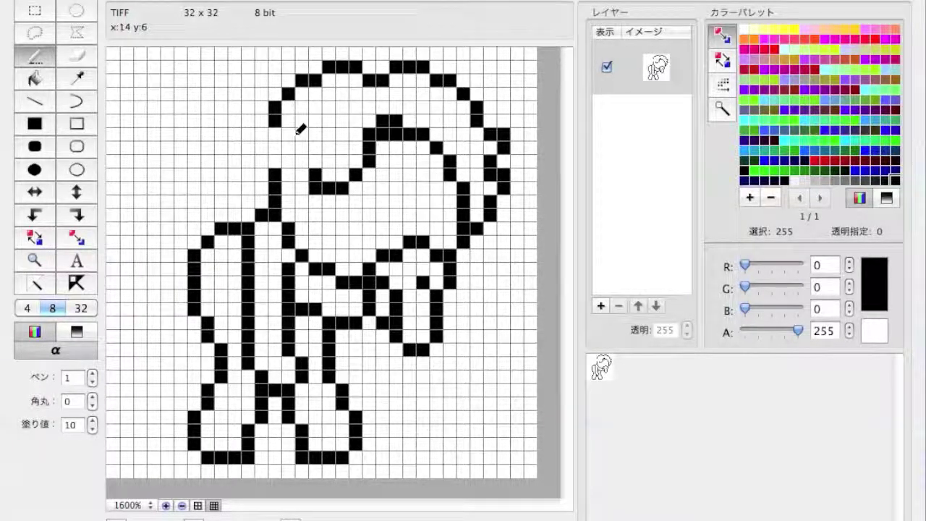
Extend the back hair outward in stepped tufts down to the shoulder and lengthen the fringe line toward it
drag(258, 145, 289, 174)
key(e)
drag(275, 206, 283, 191)
mouse_move(290, 157)
mouse_down()
mouse_move(300, 175)
mouse_move(265, 137)
mouse_move(256, 173)
mouse_move(208, 163)
mouse_move(217, 155)
mouse_move(194, 186)
mouse_move(215, 200)
mouse_move(207, 216)
mouse_up()
key(e)
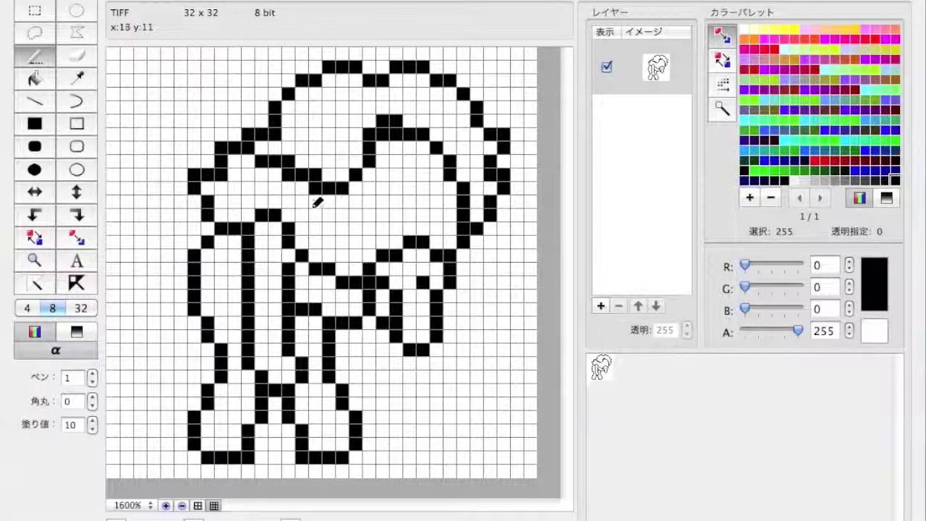
Try a side-hair line from the fringe to the shoulder and a reshaped jaw line
key(e)
drag(301, 244, 294, 240)
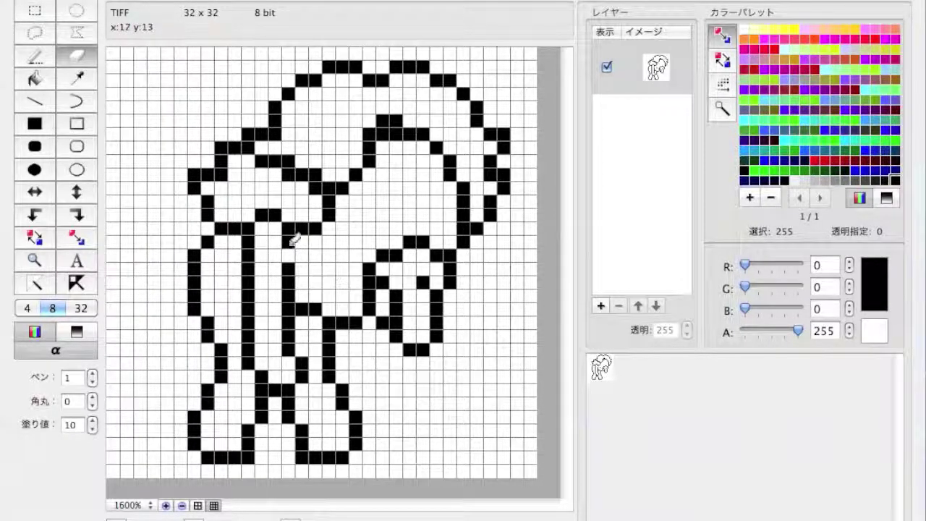
mouse_move(344, 262)
mouse_down()
mouse_move(370, 263)
mouse_move(316, 248)
mouse_move(303, 235)
mouse_move(334, 209)
mouse_move(465, 341)
mouse_up()
key(e)
Move the raised hand and forearm up one pixel and touch up where they meet the wrist
click(34, 10)
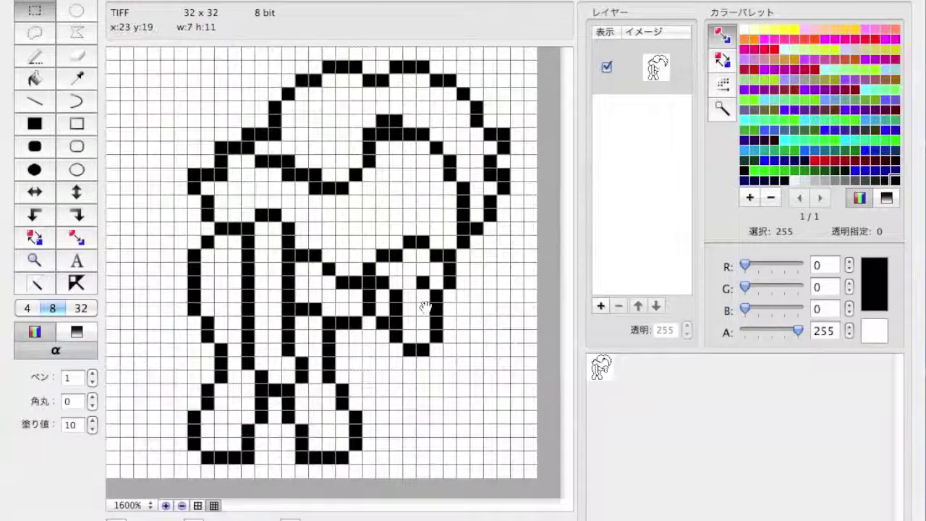
drag(427, 304, 428, 291)
key(e)
key(p)
click(382, 282)
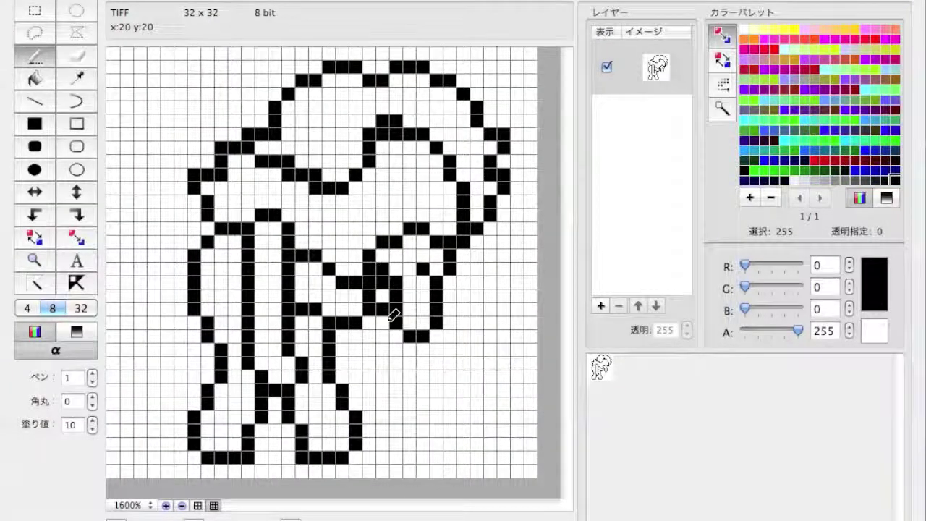
Erase the old jaw line and draw the side hair from the fringe down to the shoulder
drag(318, 250, 309, 230)
key(p)
mouse_move(273, 189)
mouse_down()
mouse_move(344, 266)
mouse_move(387, 285)
mouse_move(370, 257)
mouse_up()
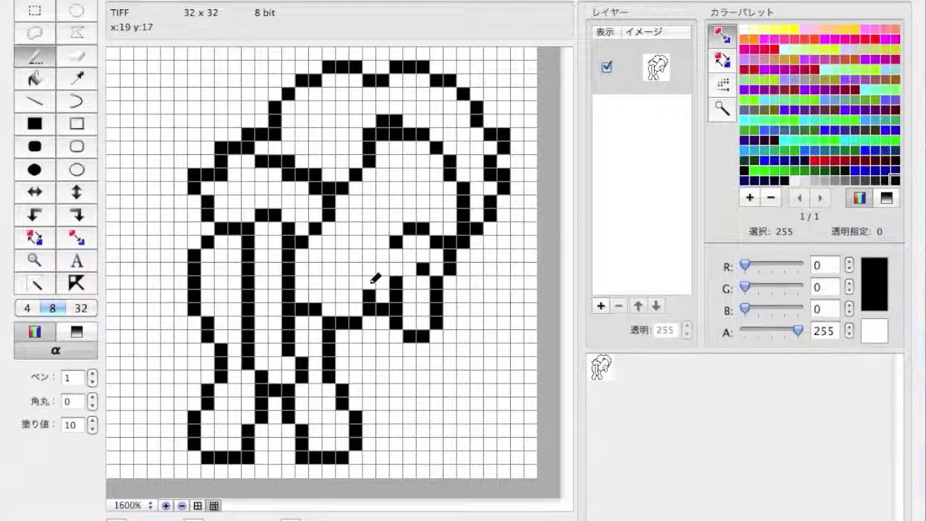
mouse_move(372, 206)
mouse_down()
mouse_move(471, 272)
mouse_move(321, 249)
mouse_up()
Erase the raised arm and redraw the jaw as a rounded line, lower than before, up to the right cheek
mouse_move(387, 308)
mouse_down()
mouse_move(438, 330)
mouse_move(421, 267)
mouse_up()
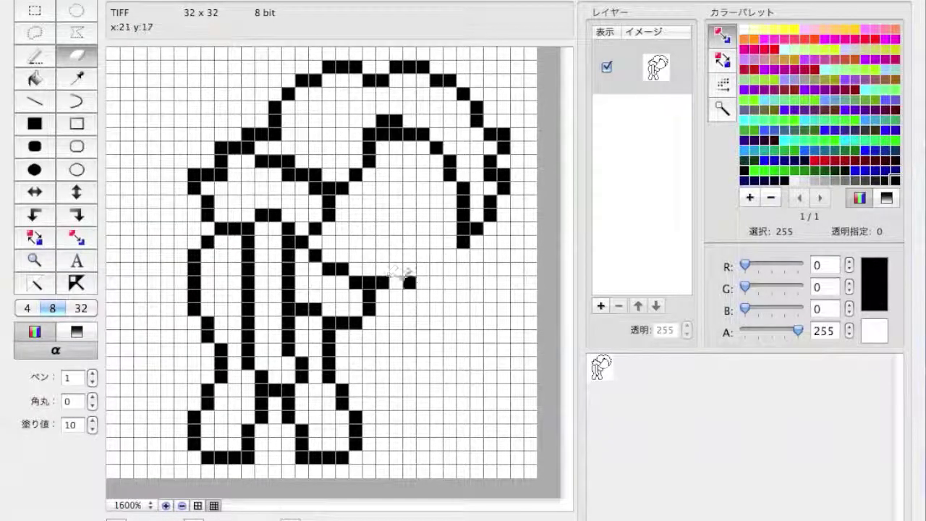
key(p)
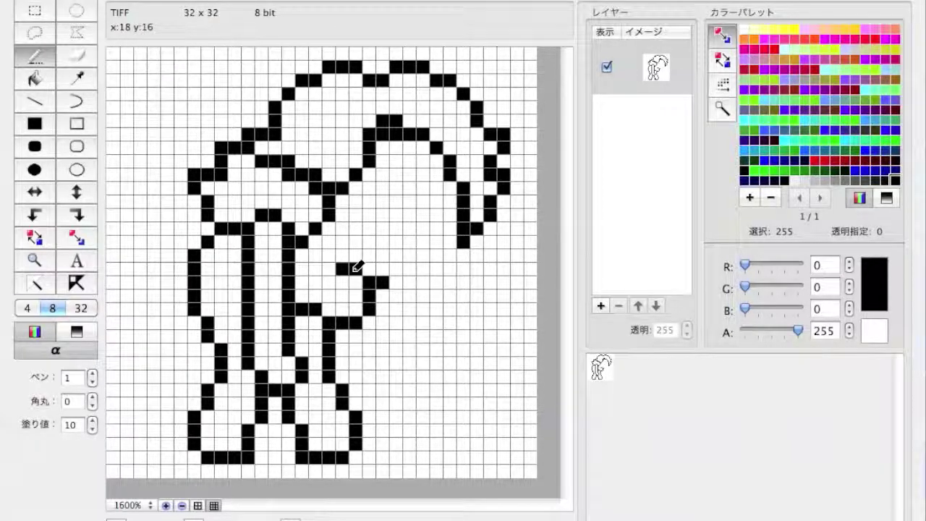
mouse_move(349, 263)
mouse_down()
mouse_move(345, 272)
mouse_move(384, 274)
mouse_move(352, 280)
mouse_move(436, 276)
mouse_move(462, 246)
mouse_up()
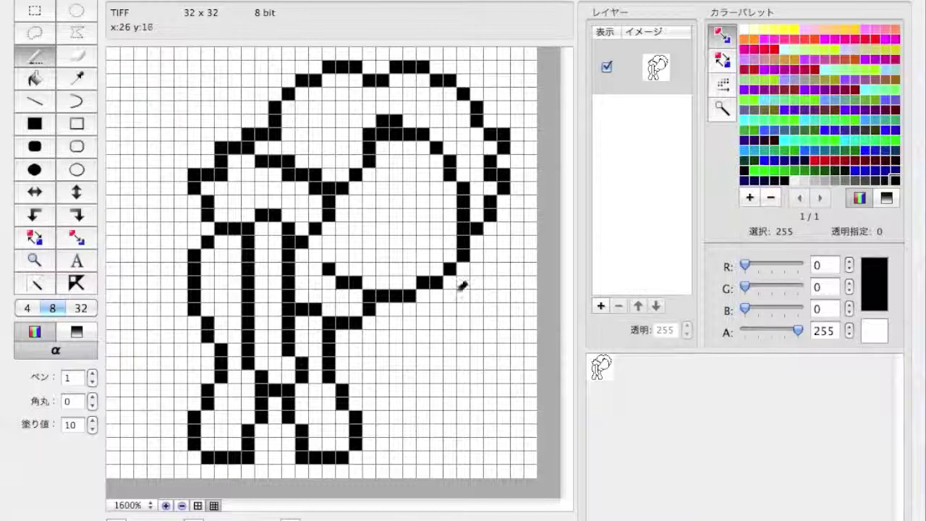
Touch up the right cheek line and step the fringe's right side inward
drag(466, 252, 463, 235)
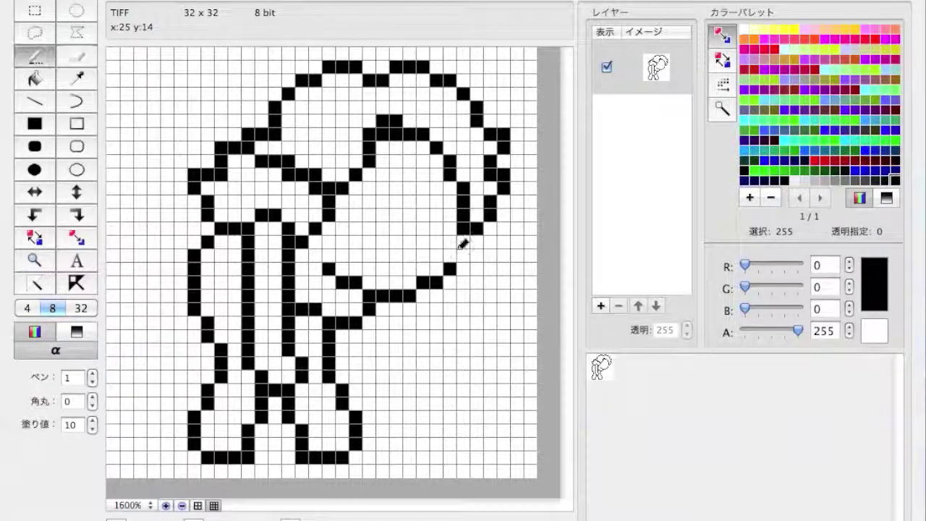
drag(439, 166, 473, 181)
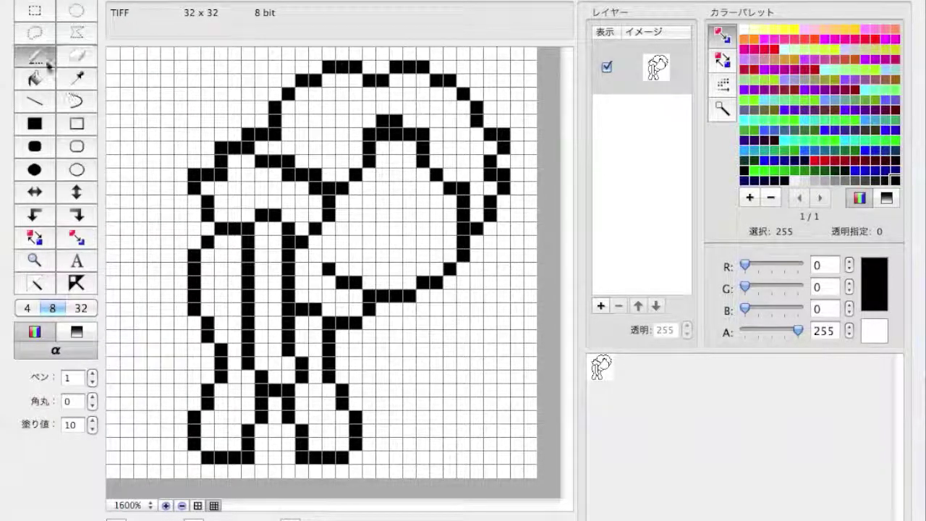
Redraw the raised hand over the right side of the jaw with a short forearm below, cleaning up its inner pixels
drag(409, 254, 416, 282)
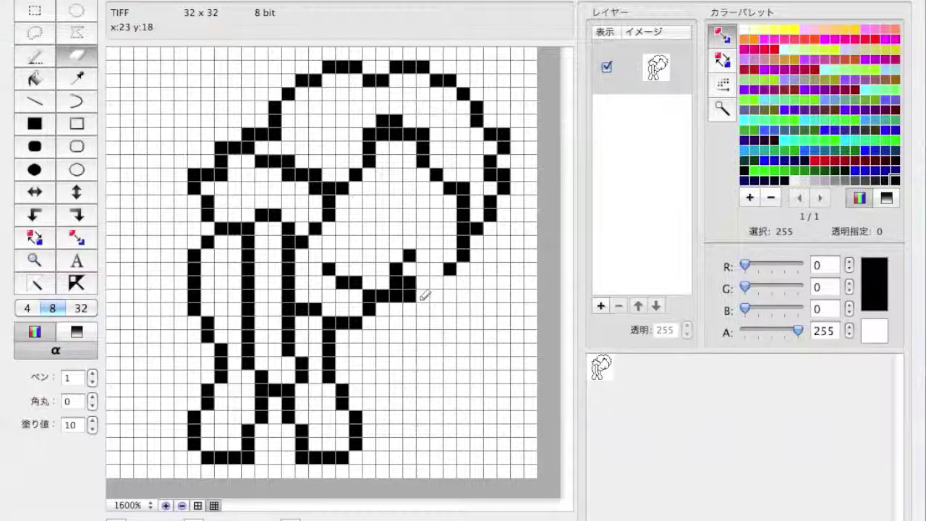
mouse_move(452, 238)
mouse_down()
mouse_move(393, 244)
mouse_move(475, 285)
mouse_move(458, 241)
mouse_move(388, 237)
mouse_up()
mouse_move(431, 282)
mouse_down()
mouse_move(444, 293)
mouse_move(414, 351)
mouse_up()
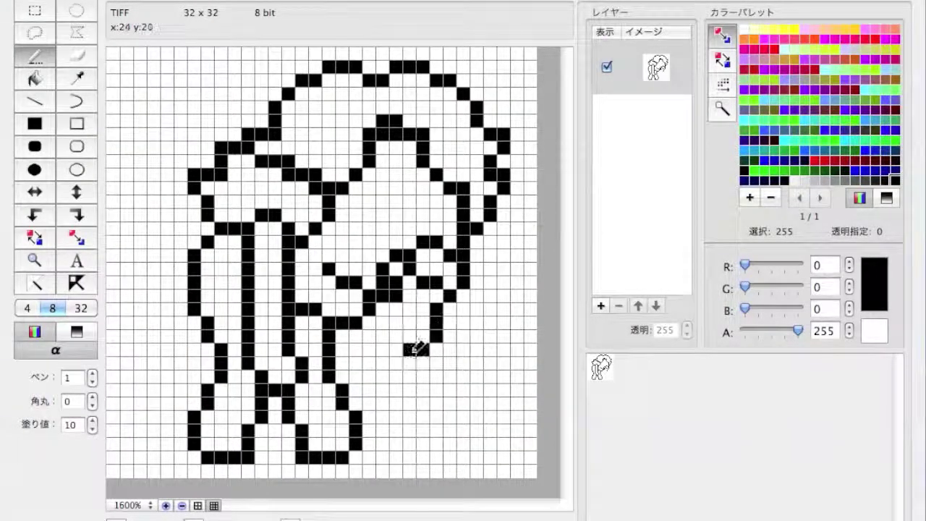
drag(415, 269, 437, 284)
mouse_move(394, 310)
mouse_down()
mouse_move(405, 272)
mouse_move(411, 280)
mouse_up()
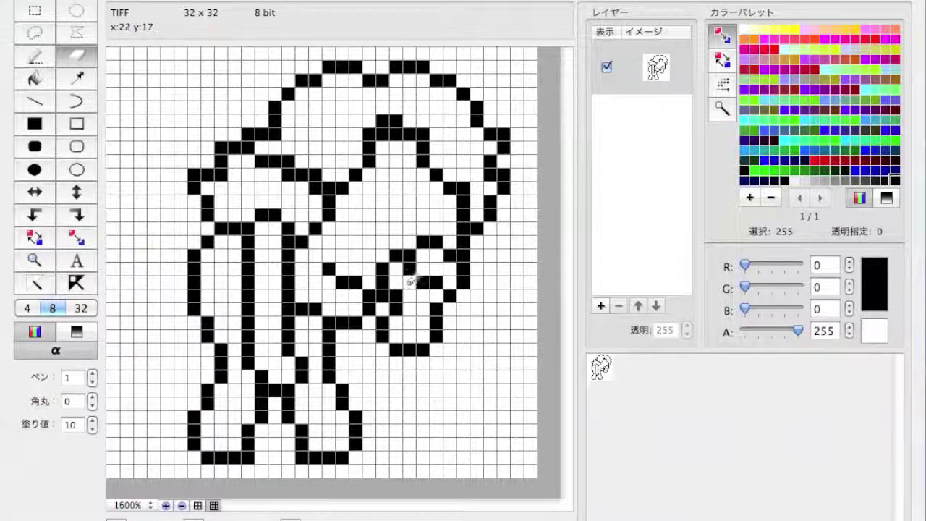
mouse_move(370, 238)
mouse_down()
mouse_move(383, 275)
mouse_move(397, 281)
mouse_move(412, 237)
mouse_move(422, 280)
mouse_up()
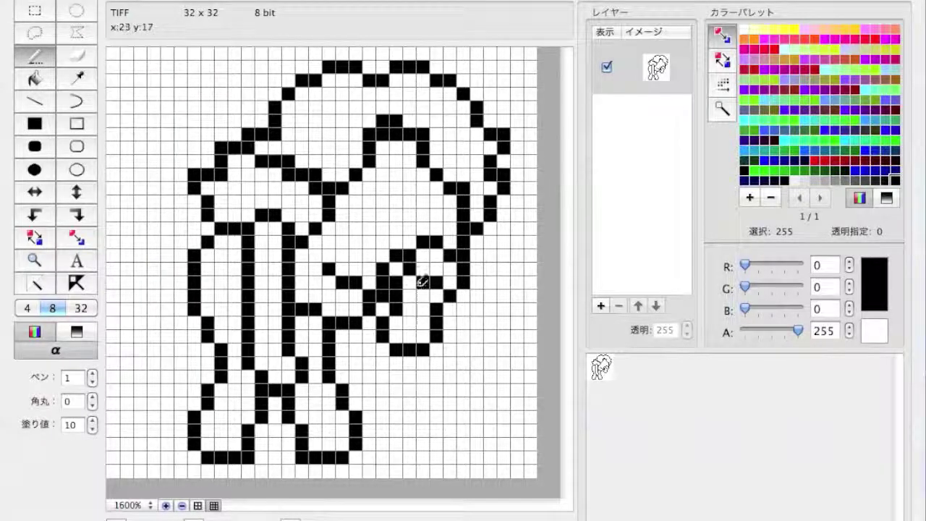
drag(369, 201, 434, 214)
mouse_move(355, 226)
mouse_down()
mouse_move(382, 213)
mouse_move(355, 182)
mouse_move(434, 196)
mouse_move(433, 211)
mouse_up()
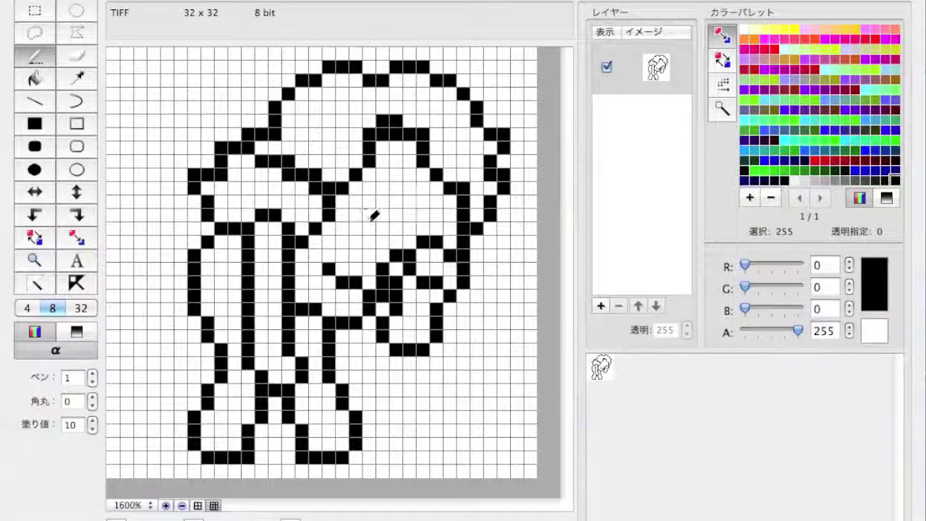
Draw two black eyes on the face and clear their left pixels to white
drag(356, 202, 368, 215)
drag(423, 203, 434, 214)
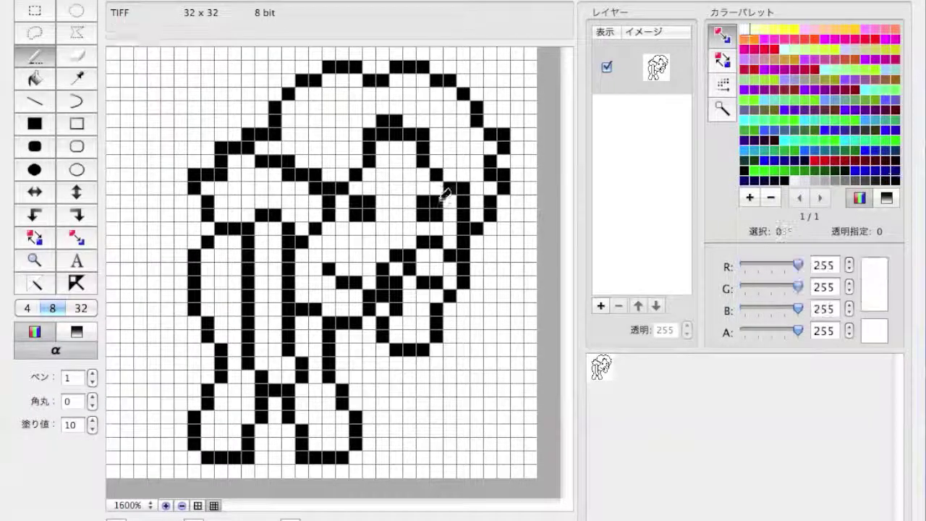
drag(355, 203, 355, 214)
drag(424, 202, 423, 215)
Fill the face and the raised hand beside the jaw with the light skin tone
click(824, 29)
click(34, 56)
click(314, 248)
click(40, 78)
click(391, 196)
click(416, 318)
click(380, 307)
click(435, 267)
Add brown eyebrows (R 153, G 102, B 51) and complete both eyes with white highlights and black lower pixels
click(885, 79)
click(34, 55)
drag(366, 174, 434, 174)
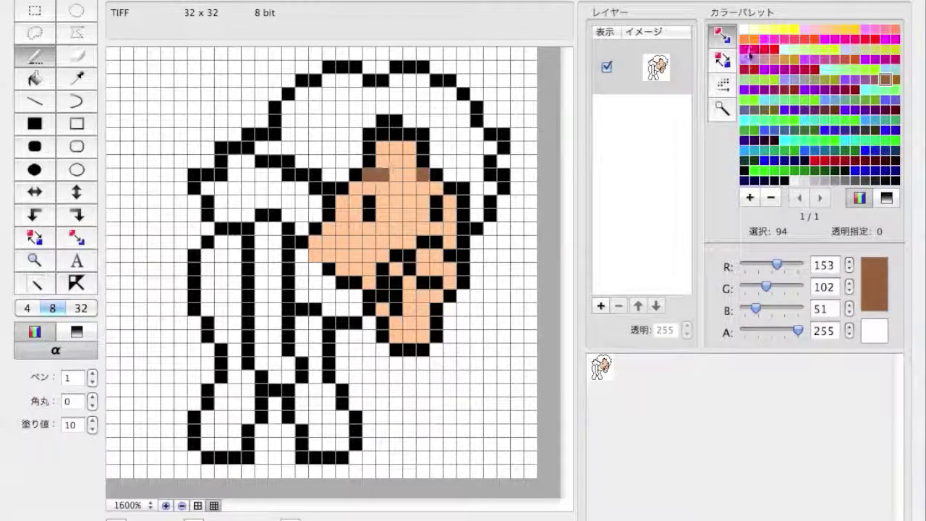
click(744, 29)
drag(355, 202, 423, 209)
click(894, 179)
drag(365, 224, 437, 219)
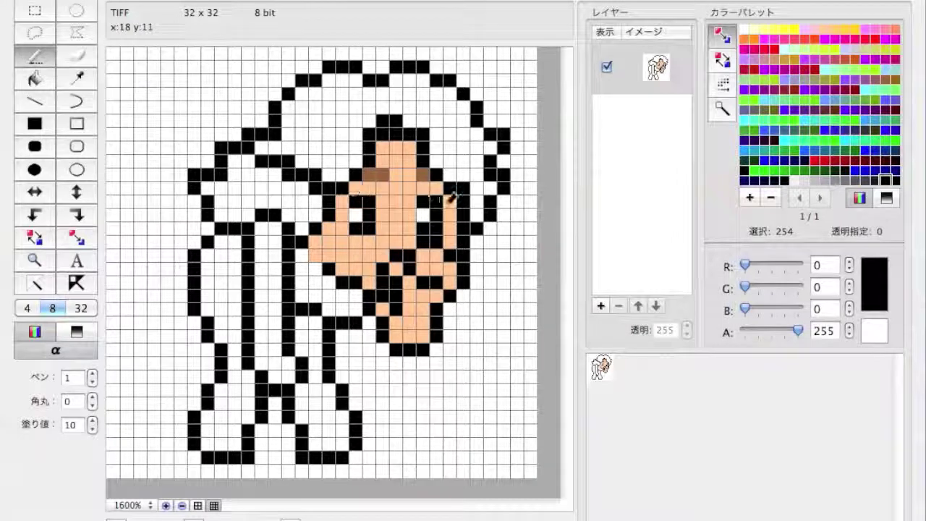
Recolor the outlines of the right cheek and raised hand brown (R 153, G 102, B 51)
click(884, 79)
mouse_move(423, 240)
mouse_down()
mouse_move(455, 304)
mouse_move(383, 333)
mouse_move(398, 264)
mouse_move(412, 282)
mouse_move(463, 227)
mouse_move(467, 203)
mouse_up()
alt+click(427, 311)
alt+click(390, 293)
Paint the arm in front of the body light skin tone and color the clothing at the shoulder and neck red (R 238, G 0, B 0)
alt+click(401, 217)
drag(260, 230, 274, 376)
click(815, 160)
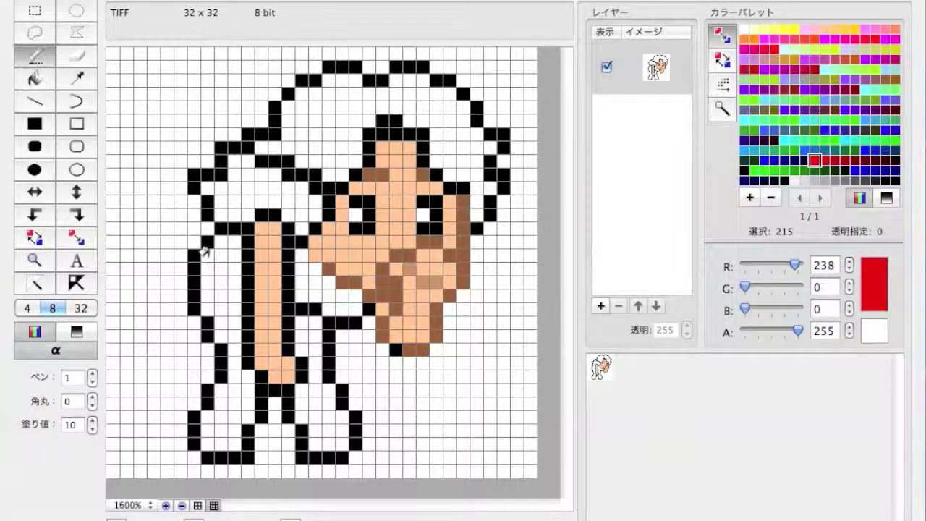
drag(235, 280, 235, 254)
mouse_move(334, 299)
mouse_down()
mouse_move(358, 307)
mouse_move(300, 255)
mouse_up()
alt+click(333, 288)
Fill both legs and the remaining body areas with the light skin tone
click(819, 168)
click(825, 29)
click(34, 79)
click(230, 397)
click(318, 412)
Recolor the jaw and inner hand lines brown and edge the red clothing in darker red
alt+click(340, 280)
click(34, 55)
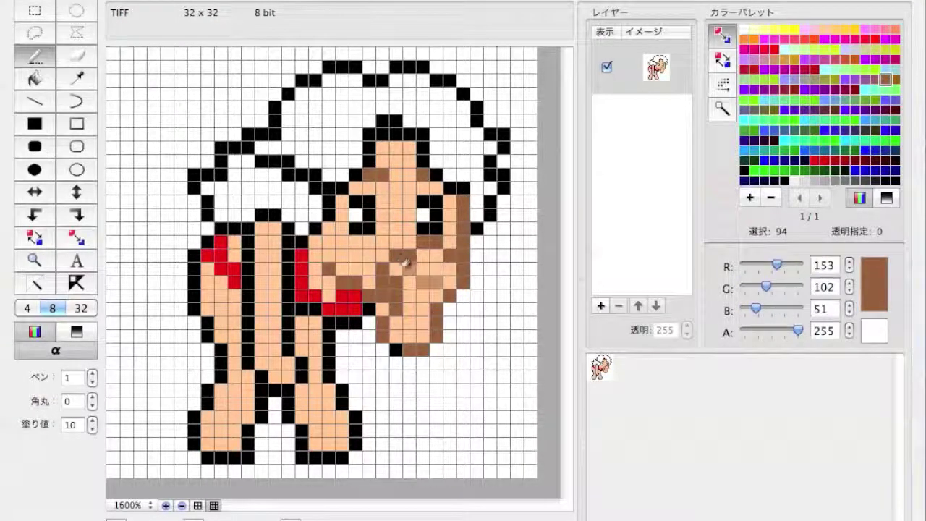
alt+click(423, 274)
alt+click(405, 255)
alt+click(330, 311)
drag(331, 311, 382, 307)
Fill the black outlines of the arms, legs and feet with brown, including the last pixel under the raised forearm
alt+click(382, 271)
click(34, 78)
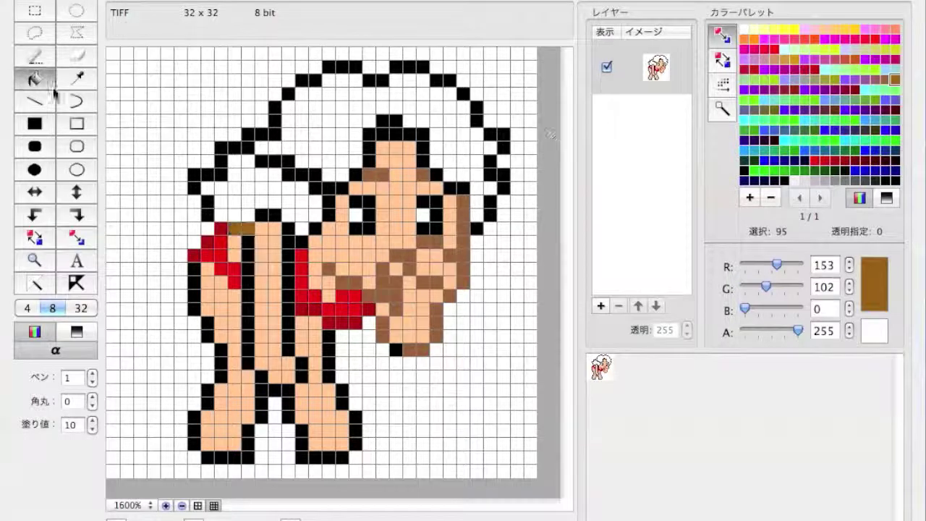
click(267, 215)
click(287, 304)
click(293, 368)
click(195, 325)
click(203, 420)
click(353, 433)
click(340, 400)
alt+click(409, 349)
click(395, 349)
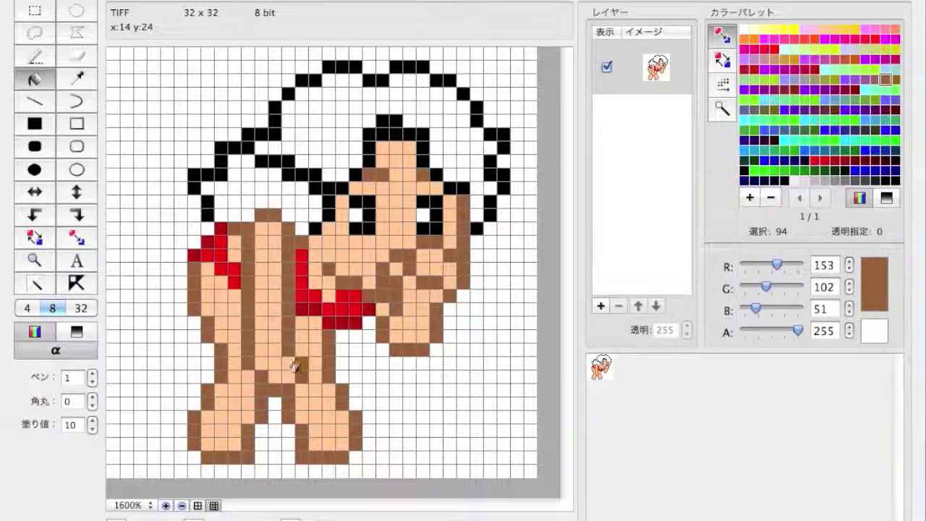
Define a skin shadow color in the palette as R 235, G 184, B 133
click(774, 58)
click(251, 235)
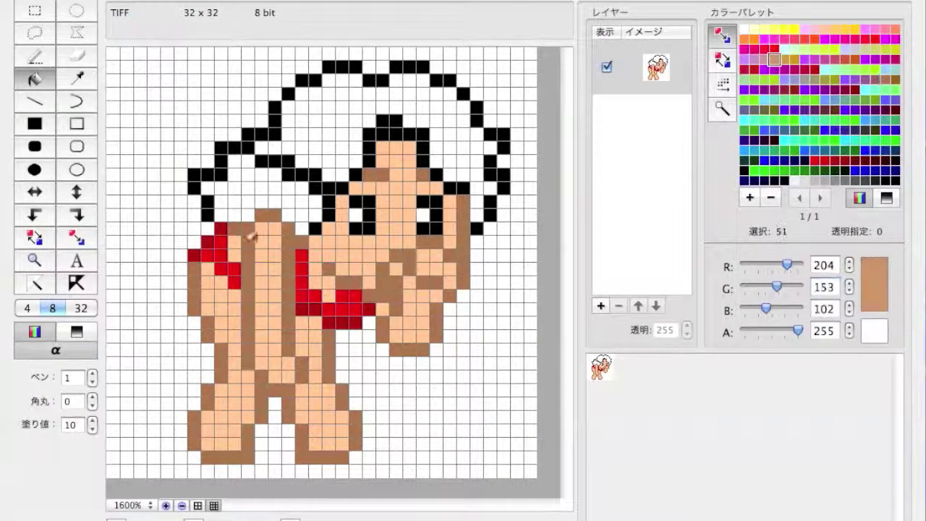
click(825, 39)
double_click(824, 265)
text(235)
key(Tab)
text(184)
key(Tab)
text(133)
Shade the legs, body and lower face with the new skin shadow tone
click(34, 55)
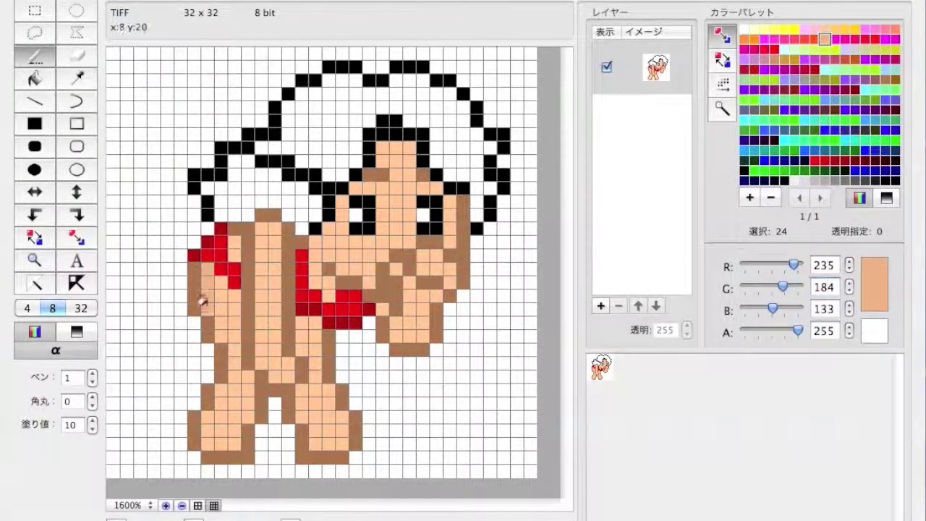
drag(208, 304, 221, 434)
mouse_move(238, 355)
mouse_down()
mouse_move(307, 315)
mouse_move(314, 413)
mouse_move(354, 283)
mouse_up()
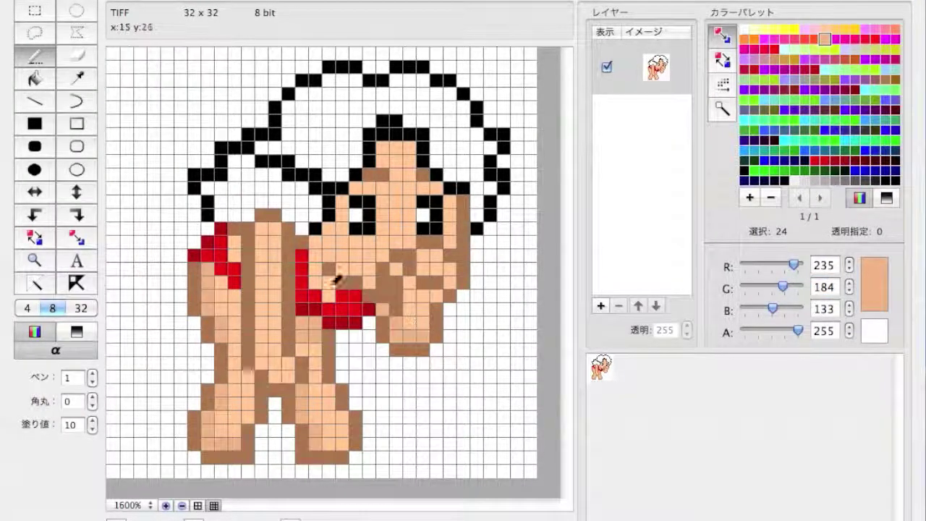
alt+click(297, 329)
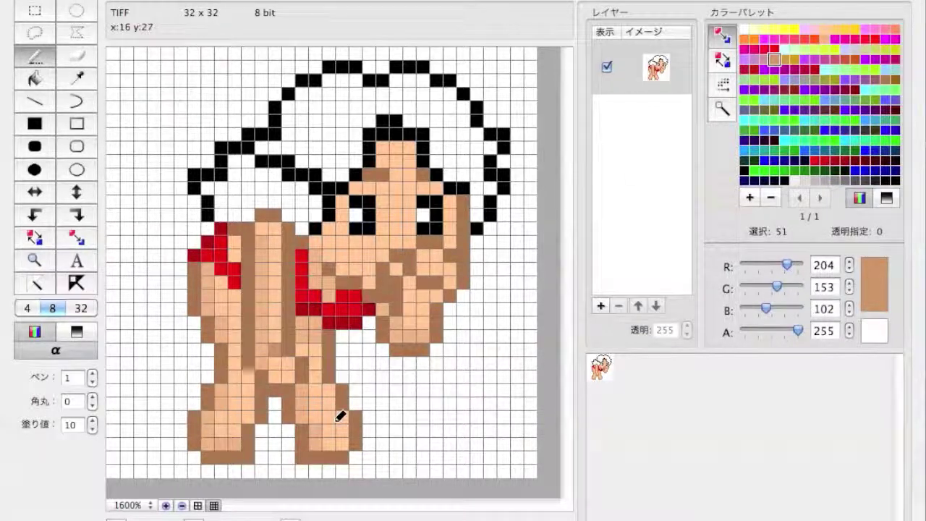
Rework the corner between the jaw and the front arm, replacing the top pixel of the red neckline
alt+click(336, 322)
alt+click(301, 268)
drag(302, 228, 309, 259)
alt+click(311, 217)
alt+click(307, 239)
Define a hair brown in the palette as R 133, G 82, B 31 and fill the hair with it
click(886, 80)
click(885, 89)
double_click(824, 264)
text(133)
key(Tab)
text(82)
key(Tab)
text(31)
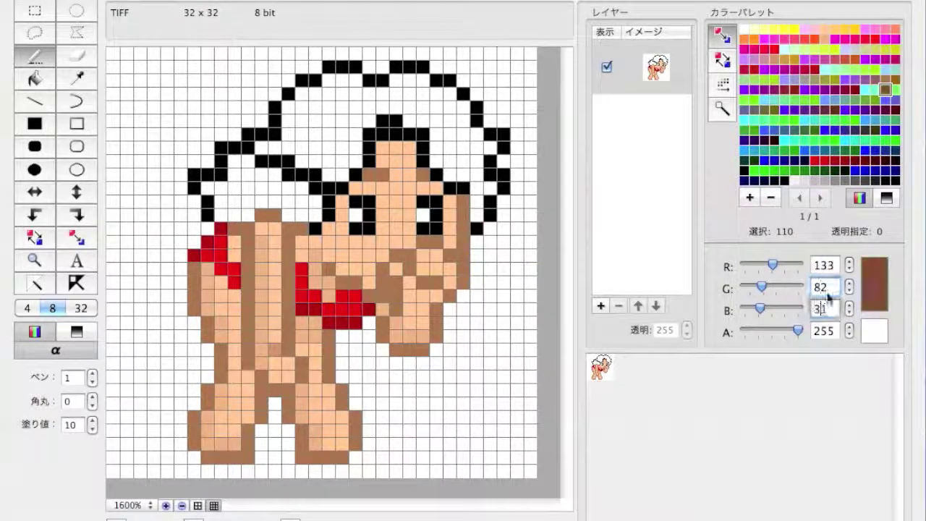
click(34, 77)
click(433, 147)
Define a darker brown as R 113, G 72, B 11 and fill the hair's upper outline with it
double_click(824, 265)
text(113)
key(Tab)
text(62)
key(Tab)
text(11)
double_click(824, 287)
text(72)
click(342, 67)
Set the hair outline's palette color to R 103, G 62, B 0
double_click(824, 264)
text(103)
key(Tab)
key(Tab)
text(0)
double_click(818, 287)
text(62)
Fill the remaining black hair outlines, including the fringe and the right side, with the dark brown
click(307, 190)
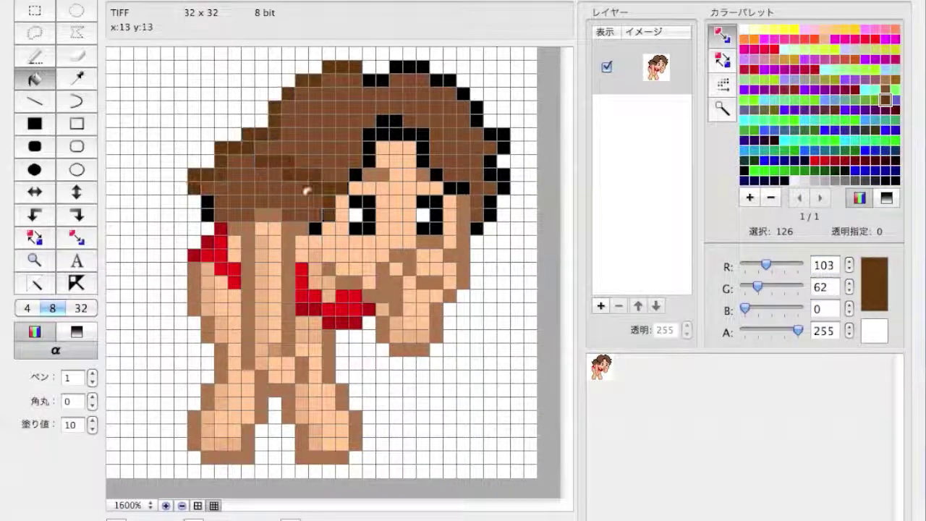
click(365, 136)
click(443, 177)
click(482, 211)
click(499, 145)
click(419, 73)
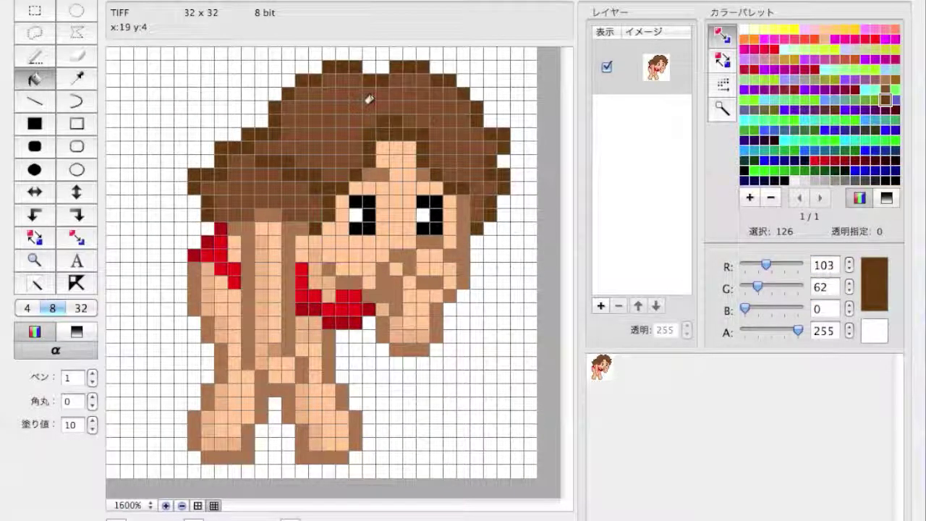
Paint light brown highlight pixels (R 173, G 122, B 71) on the crown of the hair, left of the parting
key(p)
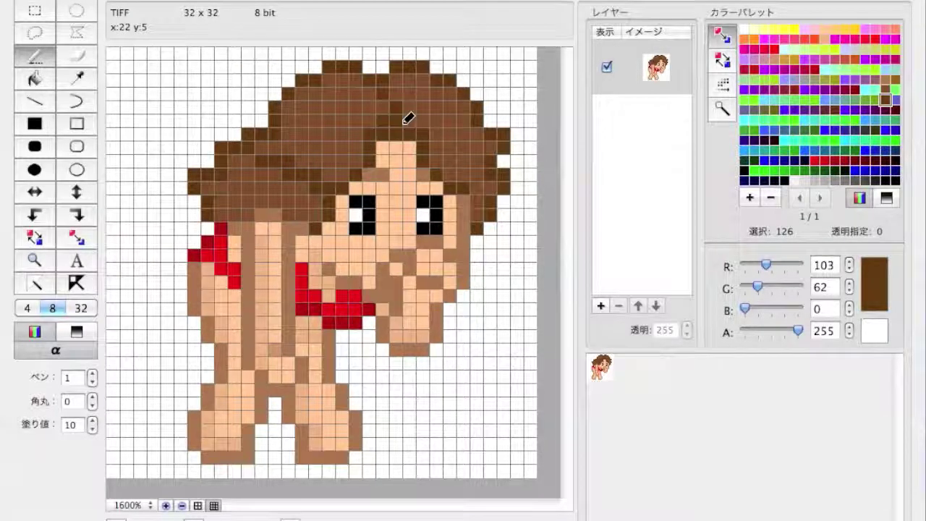
alt+click(348, 82)
click(323, 90)
click(356, 117)
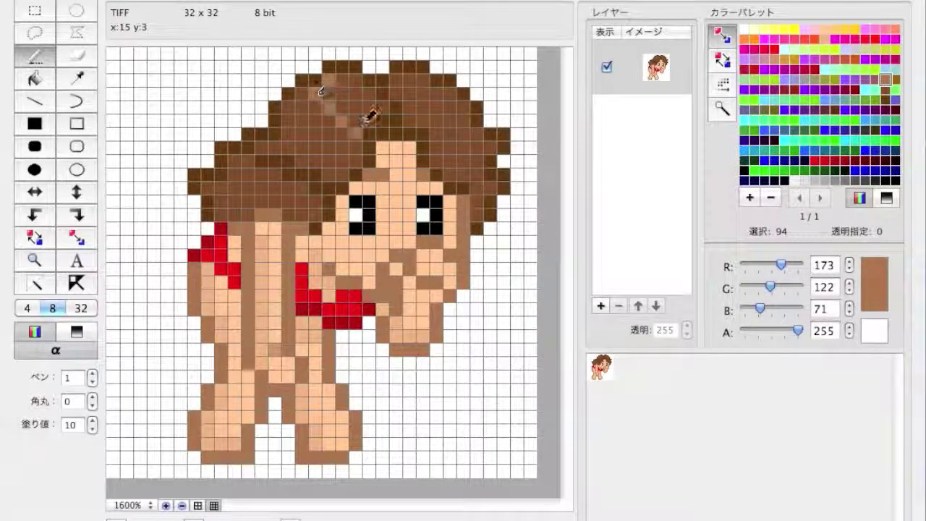
click(340, 78)
click(367, 108)
Blend the crown highlights with mid-brown (R 153, G 102, B 51) and add highlights right of the parting
click(875, 80)
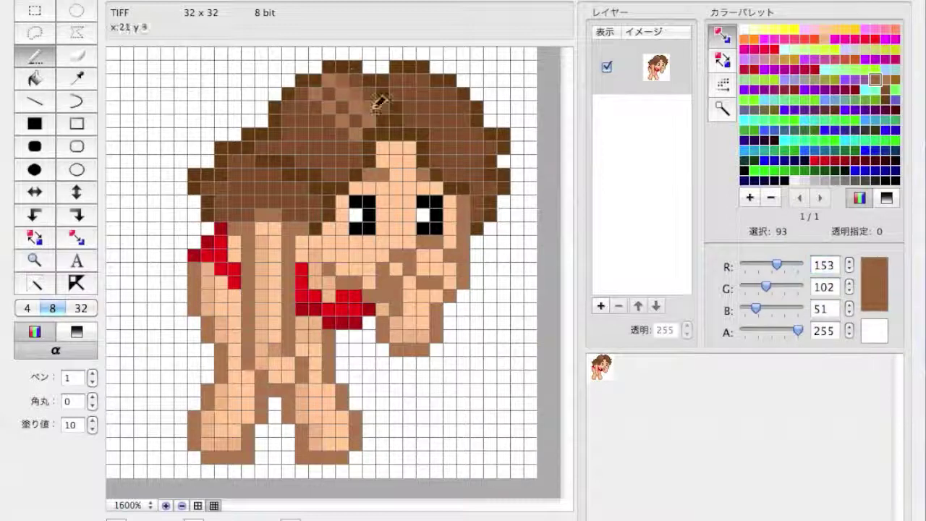
alt+click(397, 92)
click(413, 78)
click(426, 87)
click(884, 79)
click(875, 80)
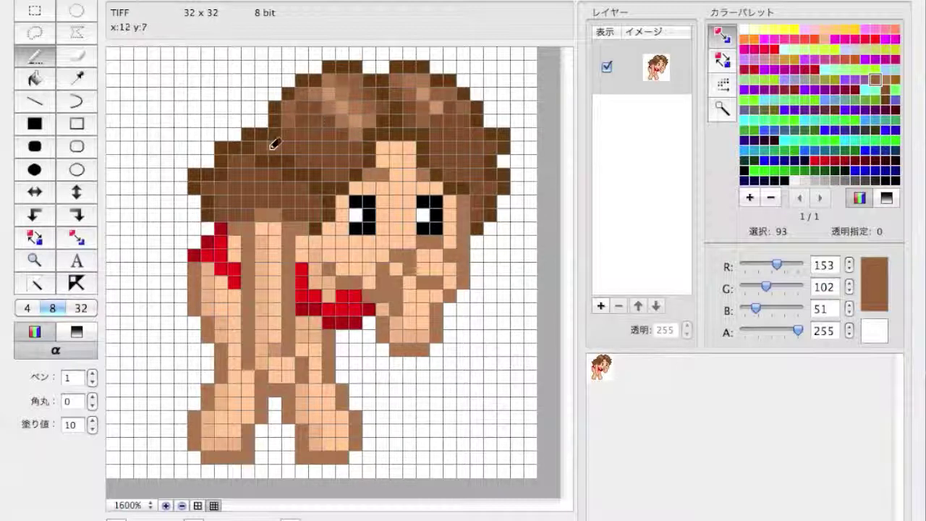
alt+click(365, 100)
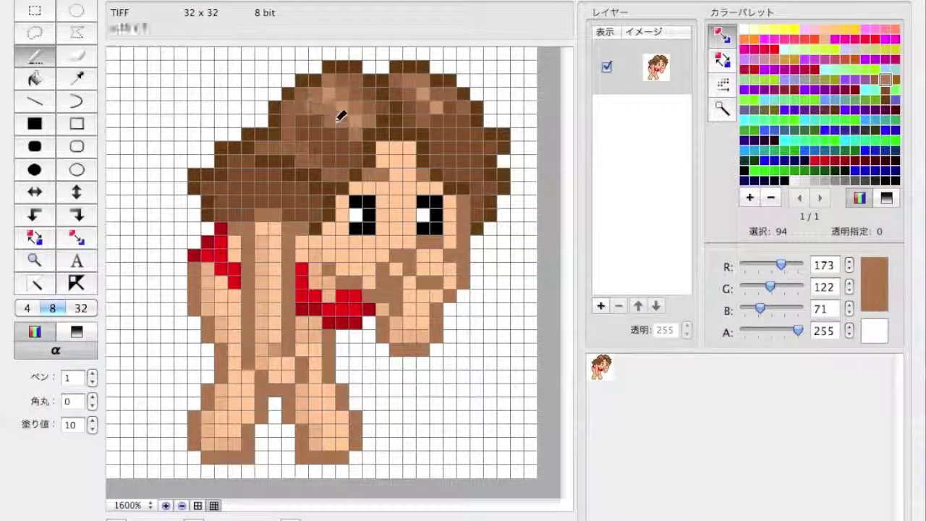
alt+click(361, 137)
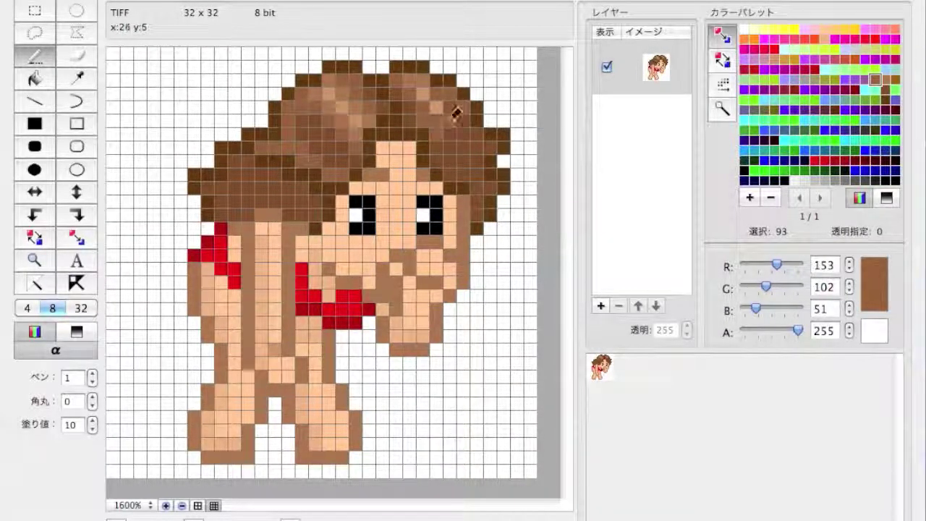
Shade the left side lock of the hair with sampled light, medium and dark browns
alt+click(263, 189)
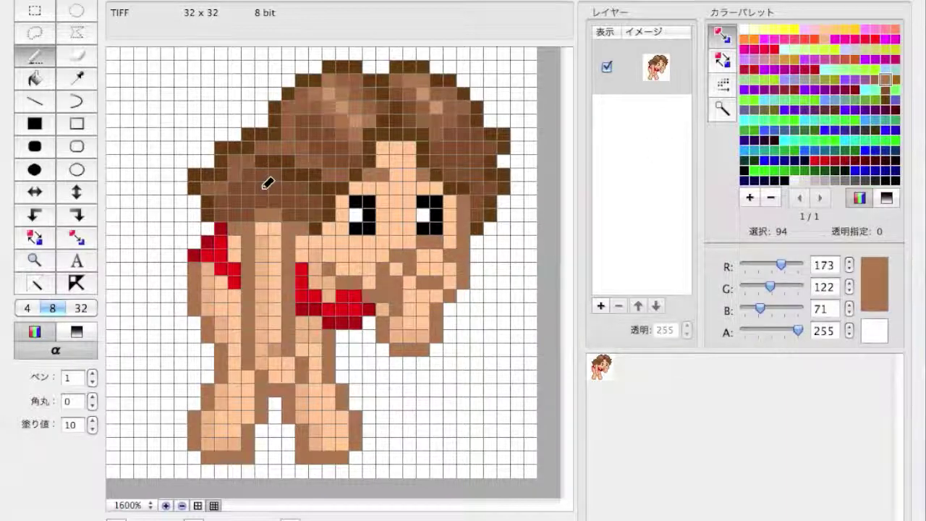
alt+click(306, 196)
alt+click(219, 204)
alt+click(268, 182)
alt+click(260, 169)
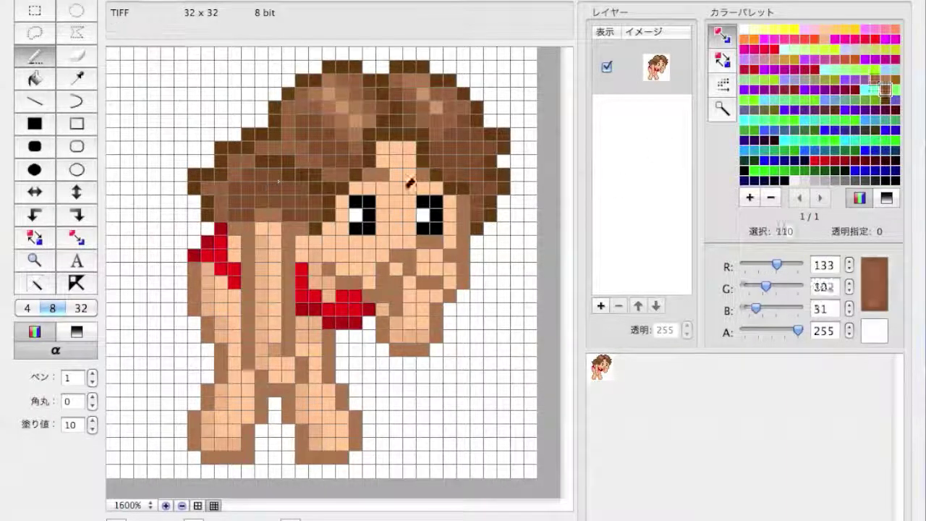
Add mid-brown pixels (R 153, G 102, B 51) to the right side lock of the hair
alt+click(474, 149)
alt+click(459, 160)
click(489, 147)
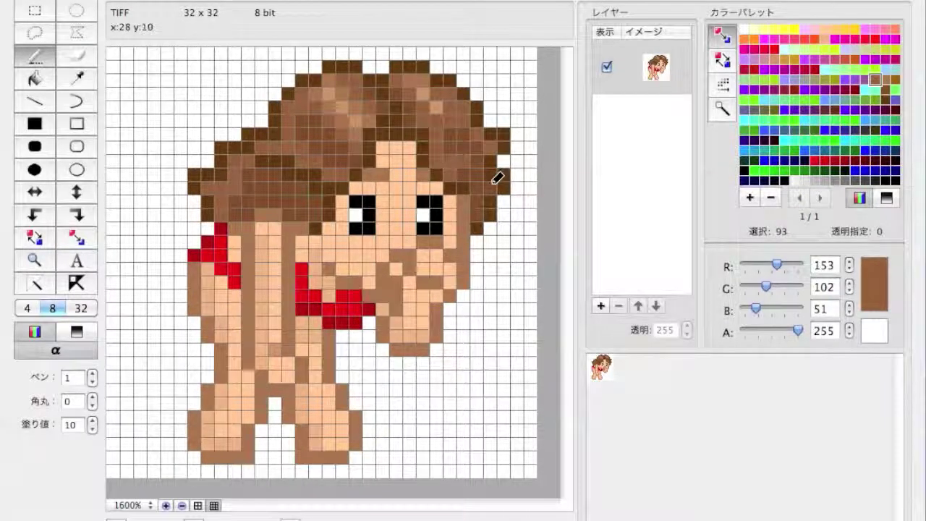
Extend the dark red shoulder edge (R 187, G 0, B 0) up to the hair and touch up the skin beside the front arm
alt+click(194, 253)
click(208, 227)
click(221, 215)
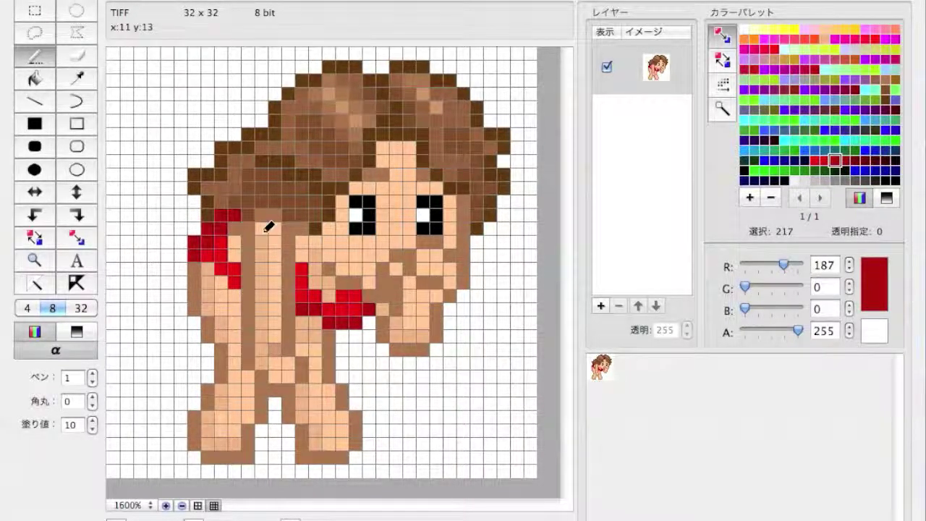
alt+click(227, 215)
alt+click(241, 231)
click(242, 231)
alt+click(240, 226)
alt+click(244, 220)
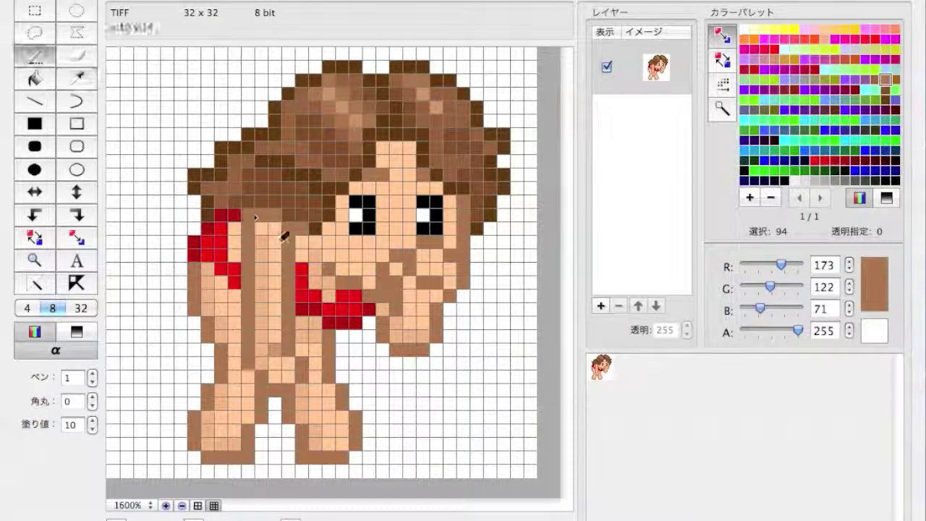
Shift the back arm's brown outline one pixel outward and extend the red sleeve upward under the hair
drag(184, 280, 186, 228)
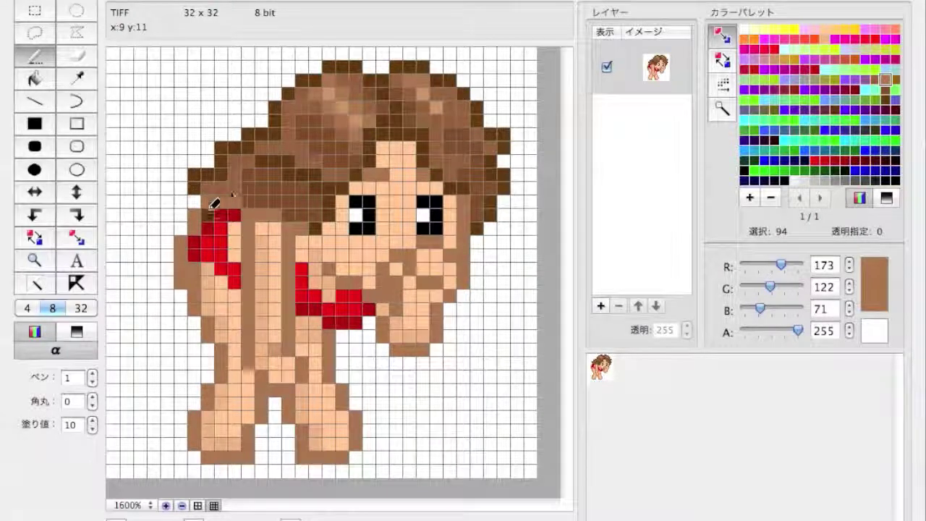
alt+click(196, 214)
alt+click(217, 285)
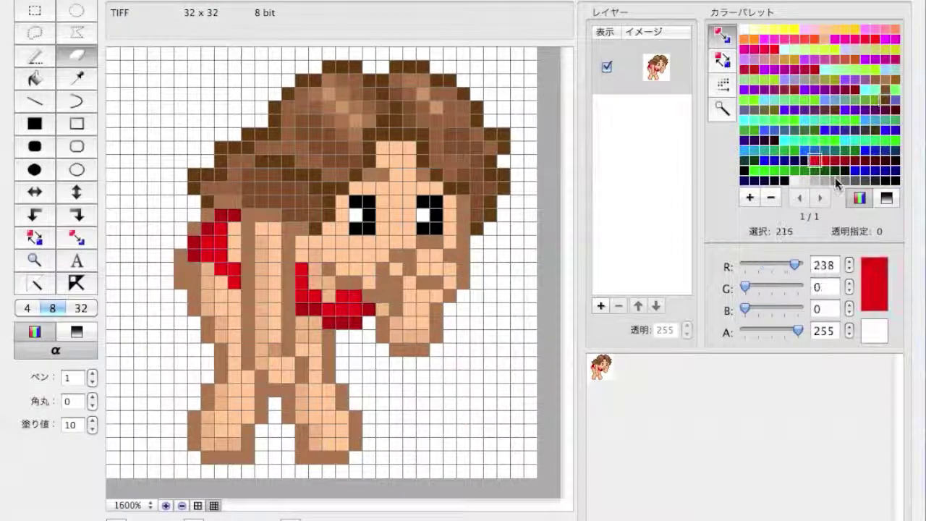
alt+click(215, 214)
drag(208, 211, 235, 200)
alt+click(202, 273)
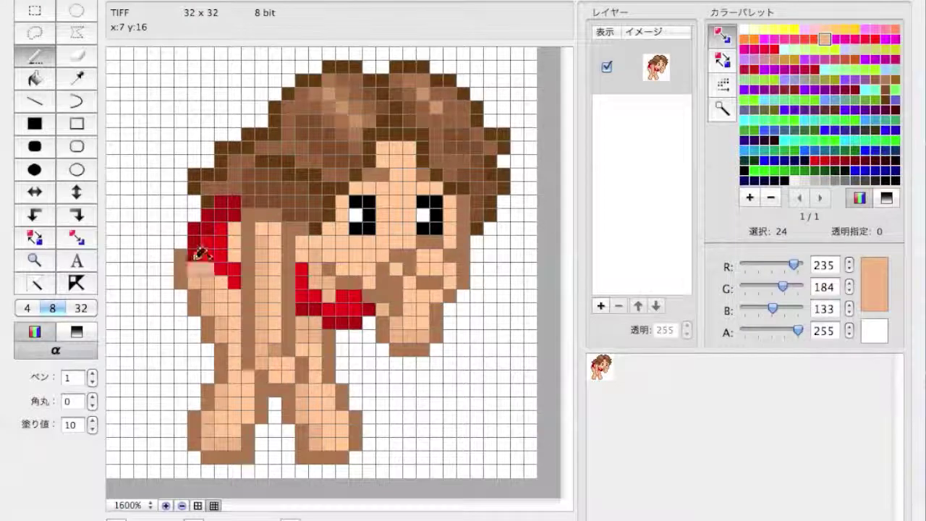
alt+click(198, 252)
alt+click(239, 217)
key(l)
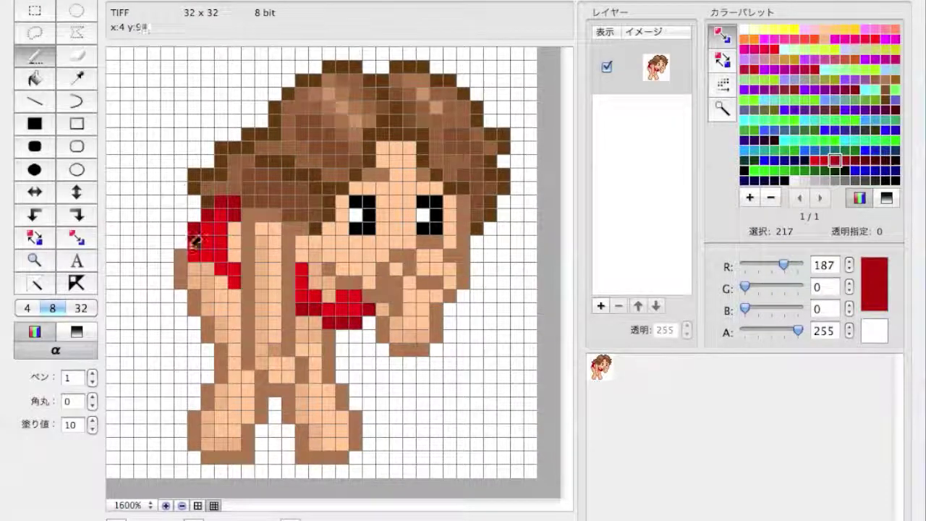
drag(194, 322, 68, 80)
key(super+z)
Repaint the back arm's brown outline one pixel outward and widen the red sleeve with a dark red edge
alt+click(194, 267)
key(p)
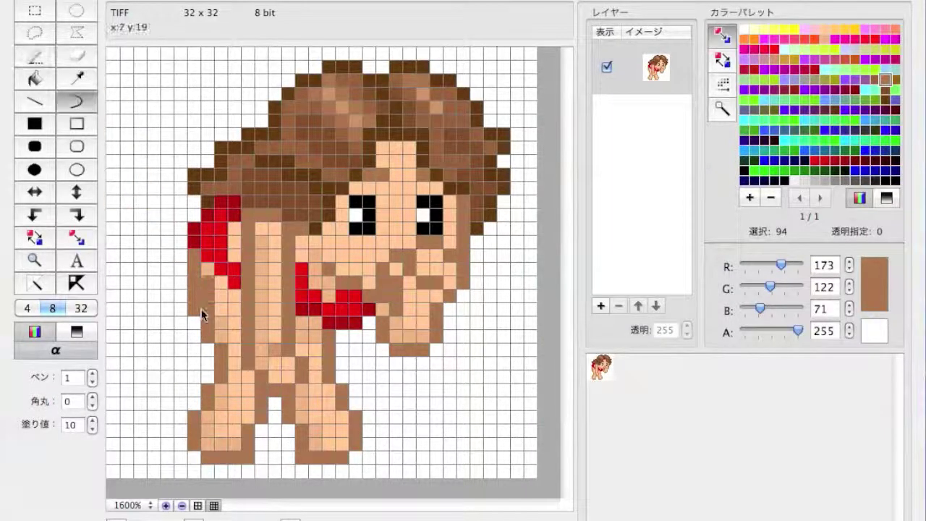
alt+click(209, 295)
alt+click(194, 279)
mouse_move(180, 293)
mouse_down()
mouse_move(211, 214)
mouse_move(194, 214)
mouse_up()
alt+click(209, 260)
alt+click(220, 217)
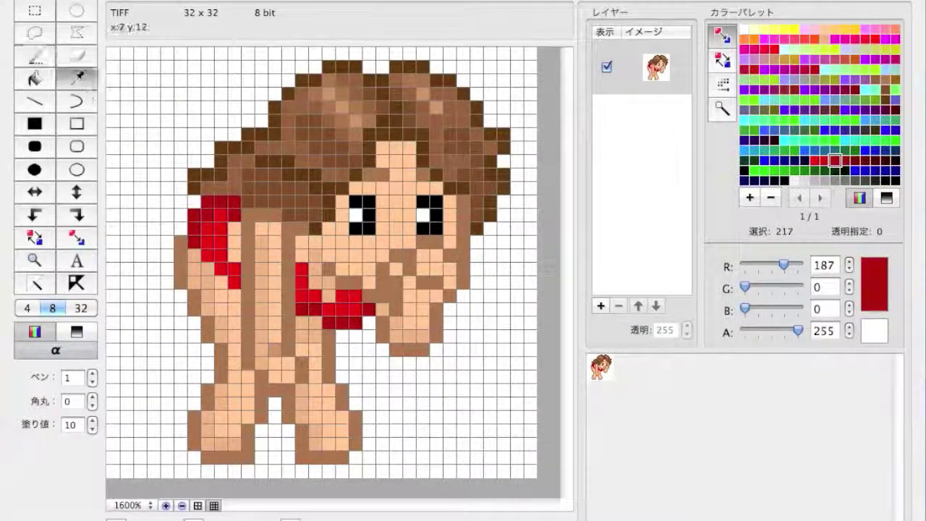
alt+click(217, 211)
Define a lighter outline brown in the palette as R 183, G 132, B 81 and recolor the body outlines with it
alt+click(192, 257)
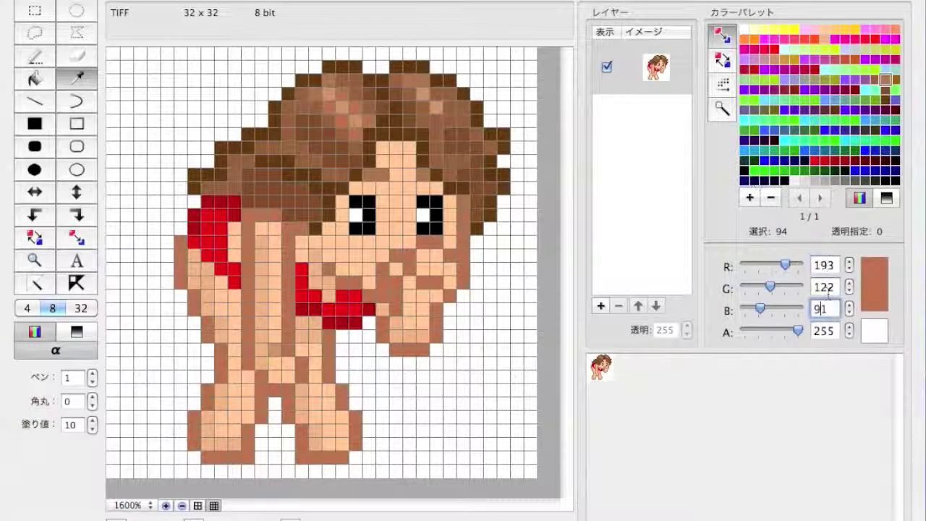
key(Tab)
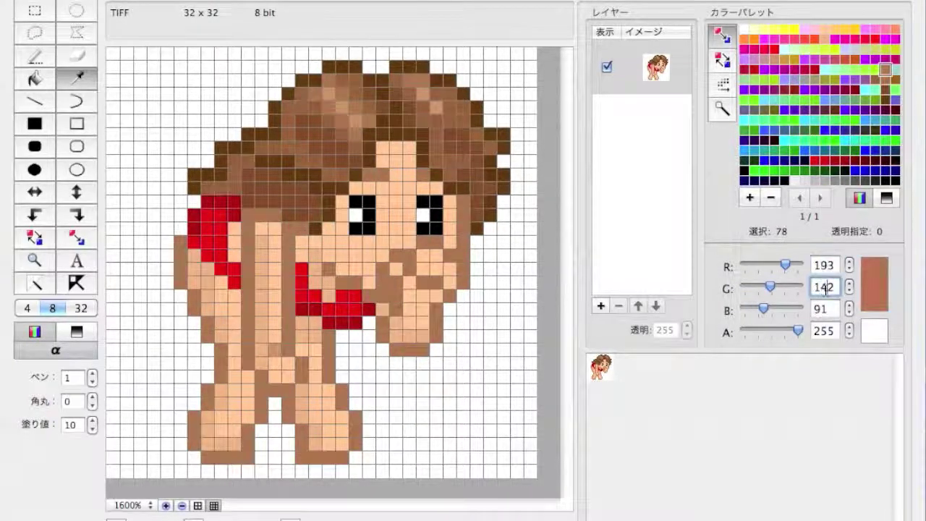
text(142)
key(Return)
click(275, 403)
key(super+z)
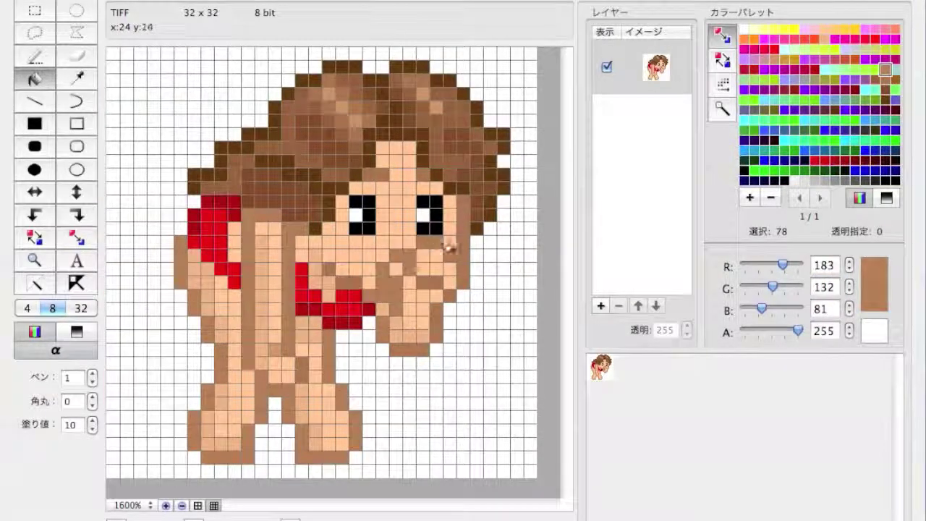
Touch up the shading of the face and hair using the existing skin tones and browns, including R 204, G 153, B 102
click(774, 60)
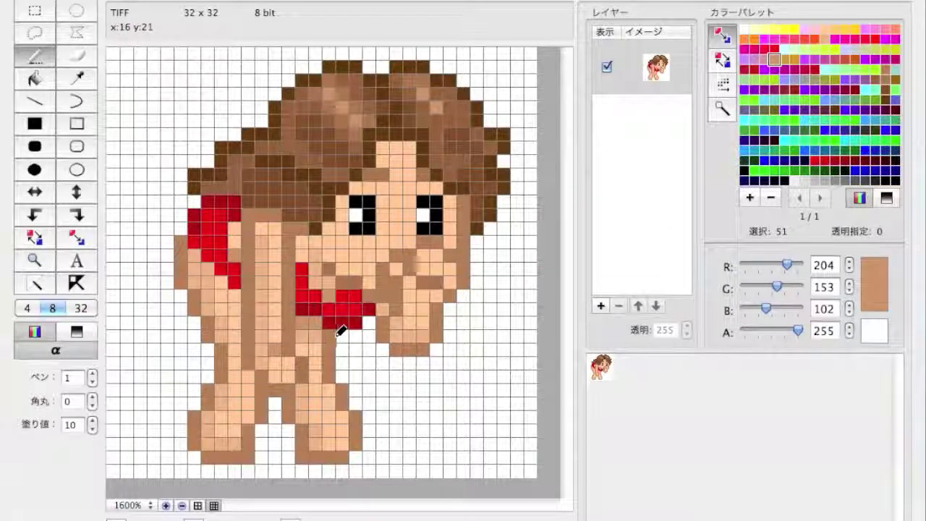
click(825, 38)
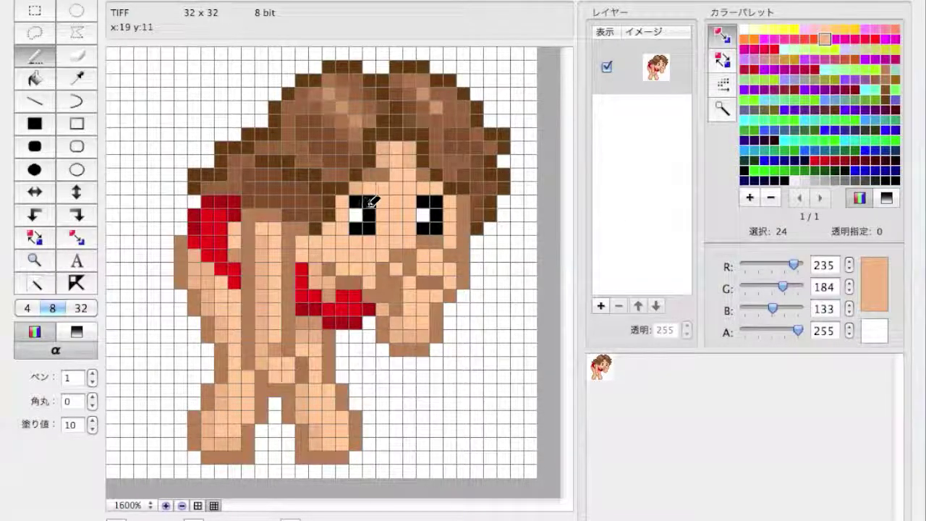
alt+click(478, 207)
alt+click(283, 139)
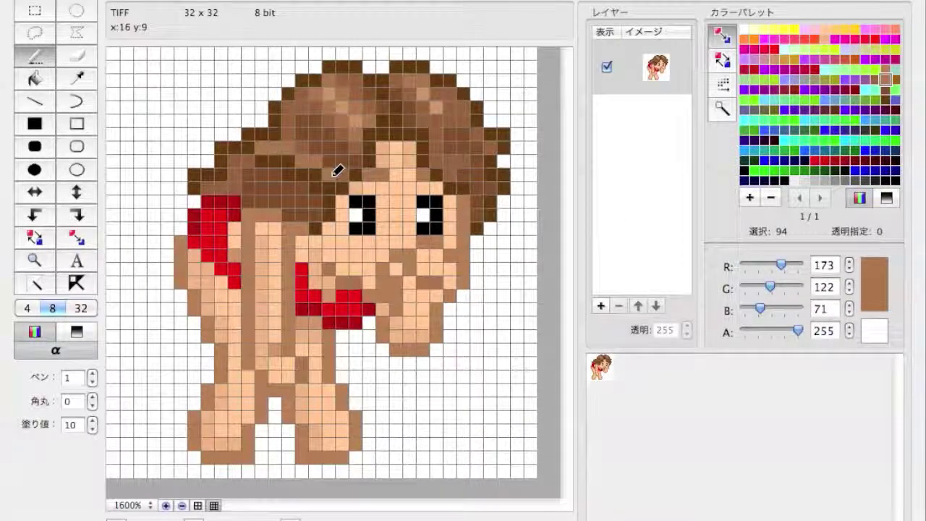
alt+click(505, 164)
alt+click(500, 145)
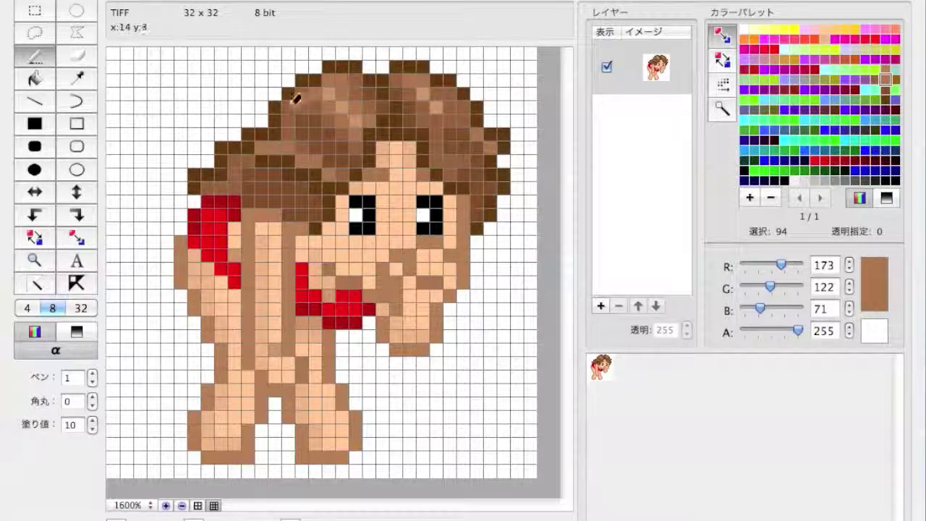
alt+click(396, 195)
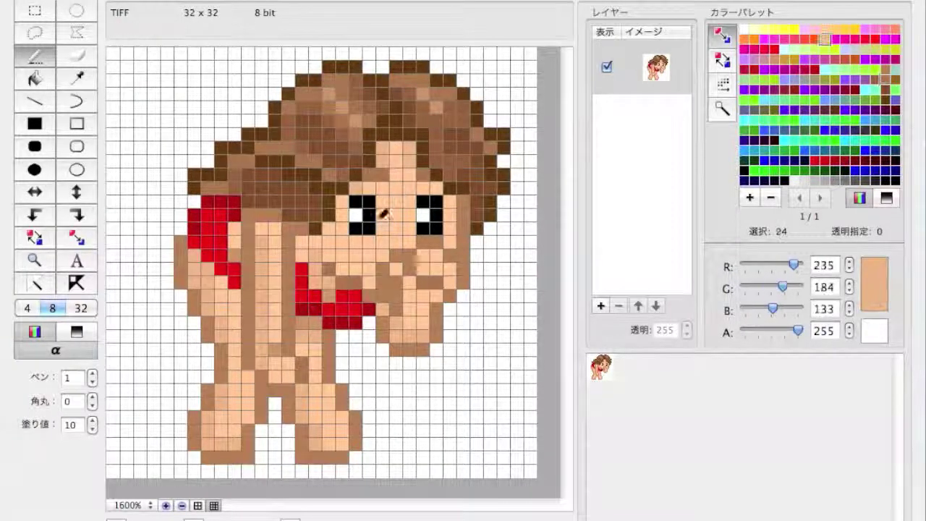
alt+click(352, 277)
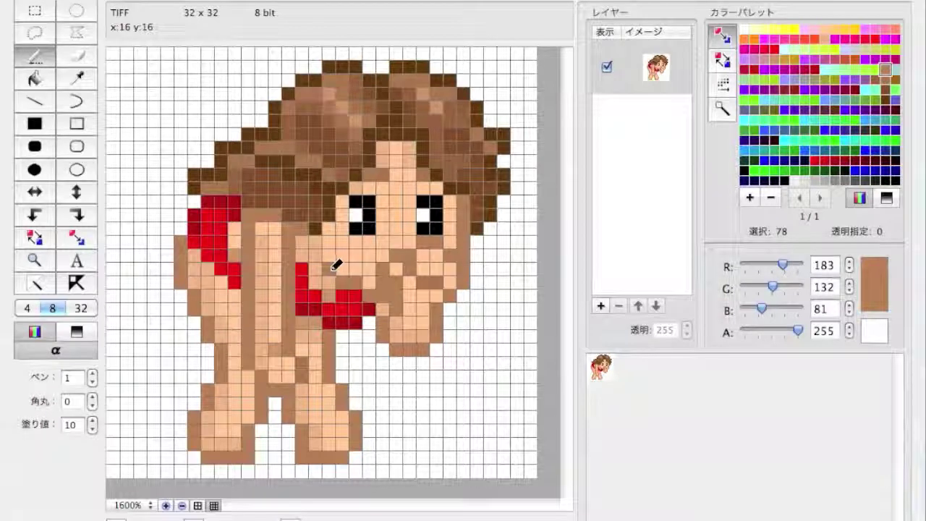
alt+click(342, 265)
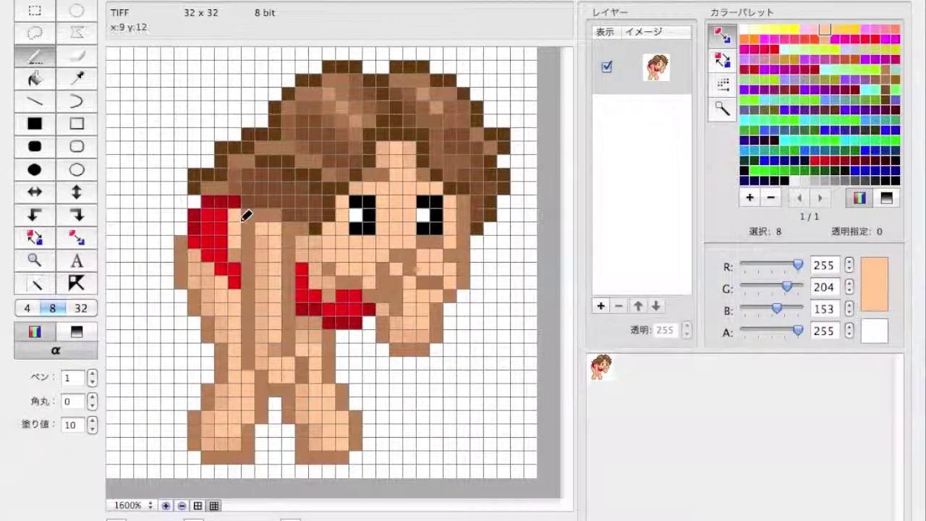
Raise the top of the front arm one pixel into the hair with light skin (R 255, G 204, B 153) and a shaded upper edge
alt+click(345, 203)
click(824, 29)
mouse_move(269, 214)
mouse_down()
mouse_move(288, 216)
mouse_move(254, 226)
mouse_up()
alt+click(269, 197)
alt+click(267, 196)
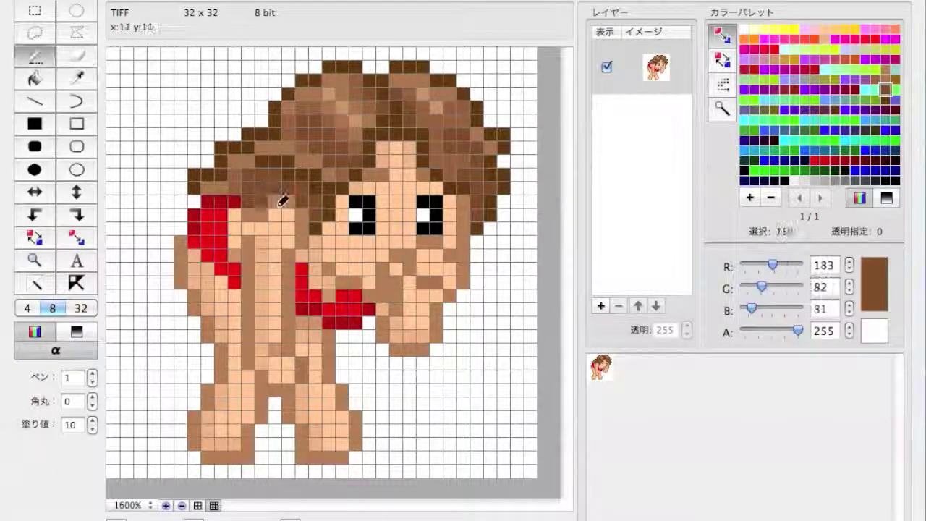
alt+click(264, 194)
alt+click(262, 215)
alt+click(248, 224)
drag(237, 214, 260, 213)
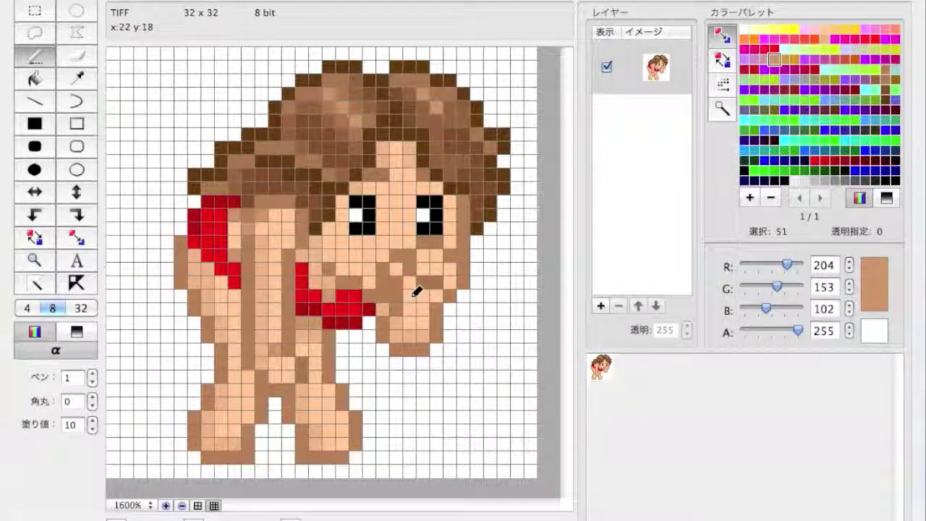
alt+click(417, 266)
alt+click(271, 217)
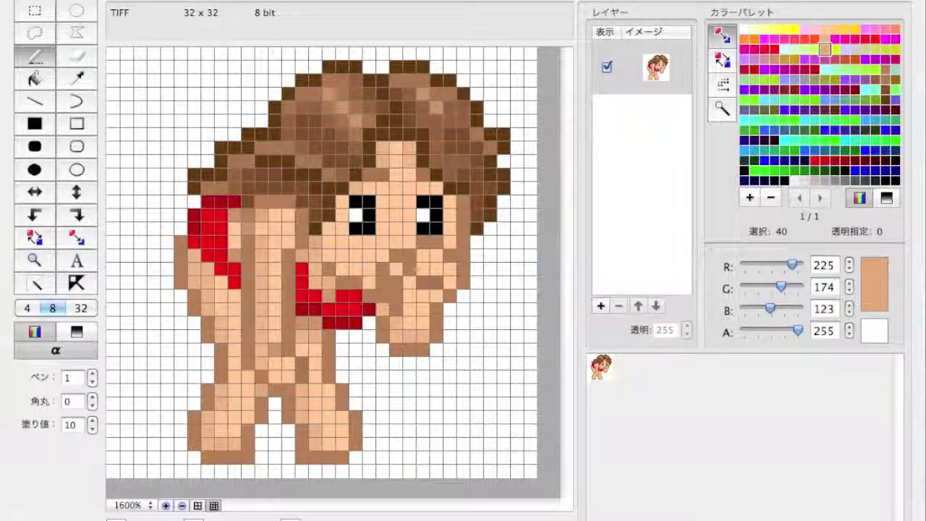
Try extending the sleeve's dark red edge one row up into the hair, and repaint those pixels with hair brown
alt+click(190, 217)
key(e)
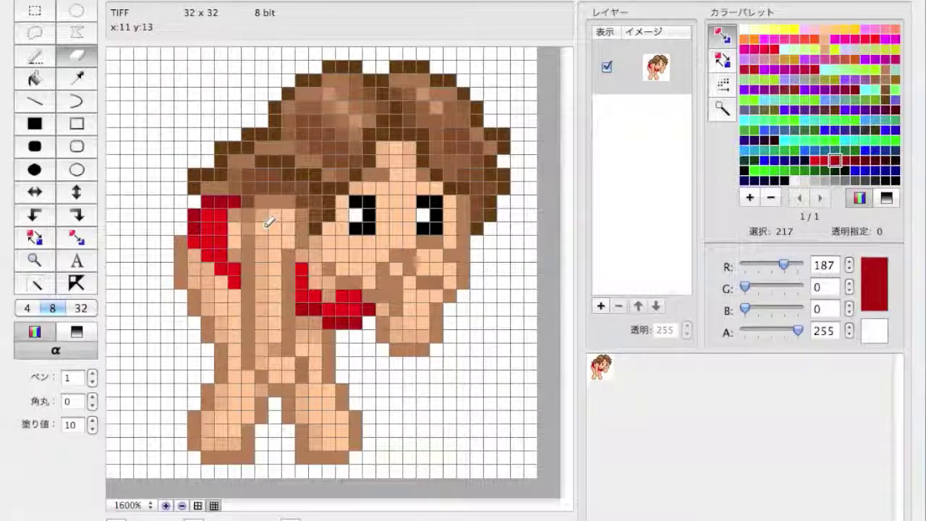
key(p)
alt+click(208, 215)
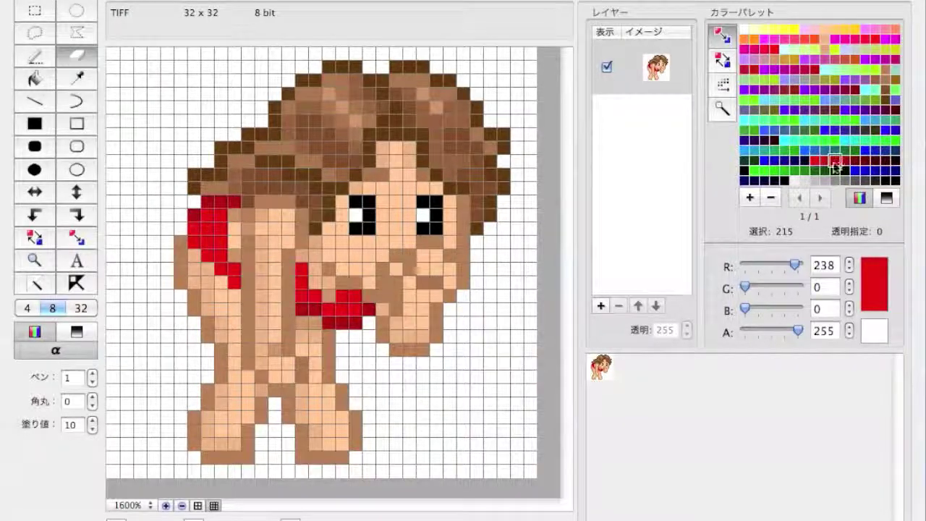
alt+click(212, 226)
alt+click(238, 193)
drag(238, 192, 252, 190)
alt+click(272, 208)
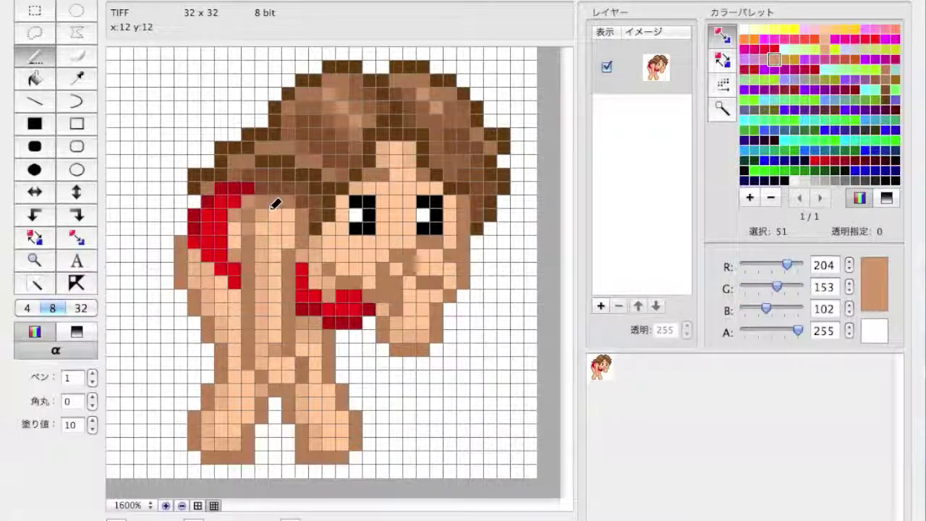
alt+click(269, 199)
drag(252, 188, 217, 187)
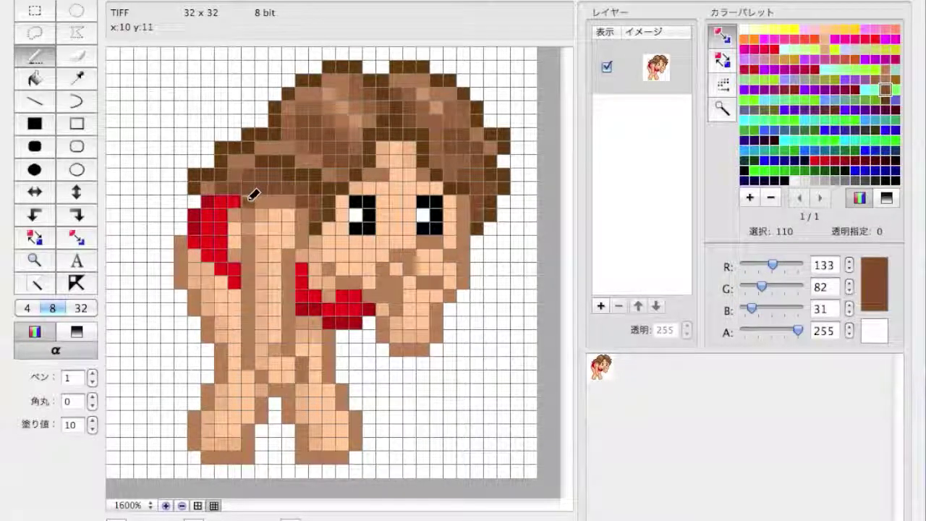
Change the sleeve's dark red in the palette to R 200, G 0, B 0 and touch up the neighboring hair and skin
click(885, 79)
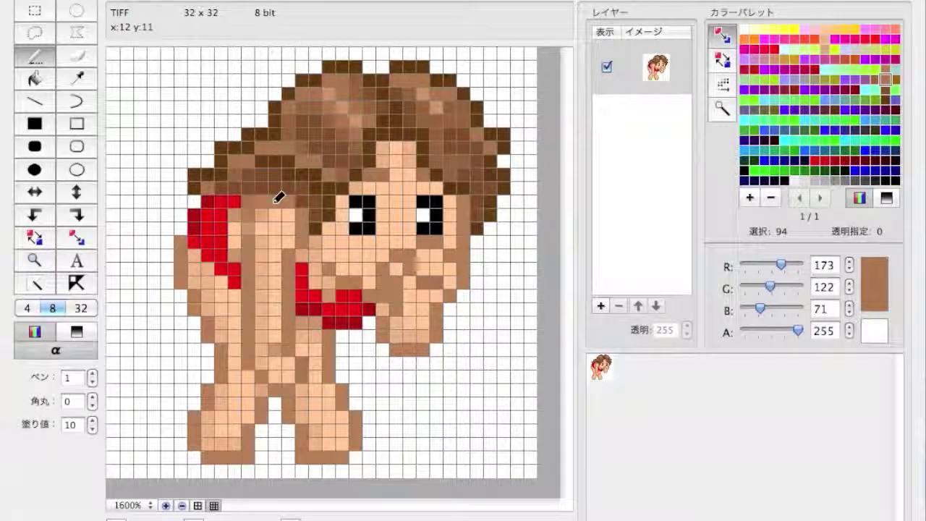
click(835, 159)
click(825, 287)
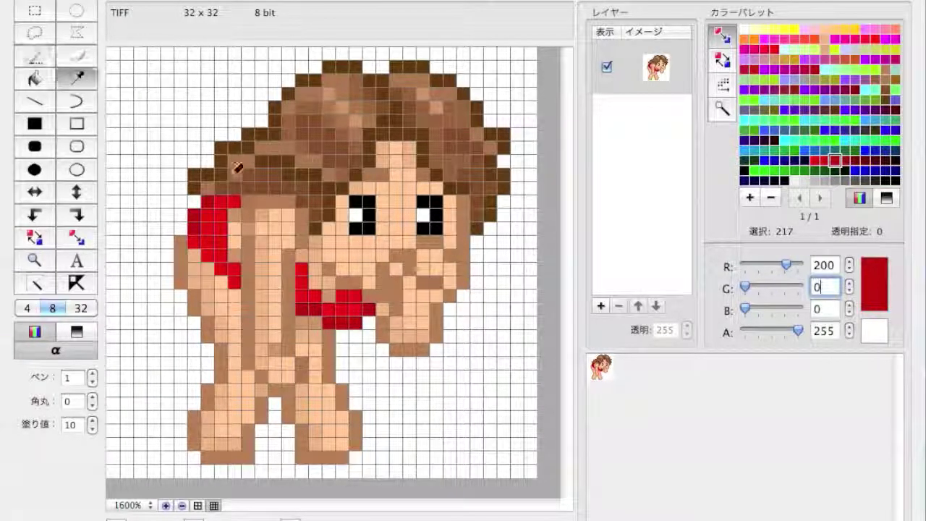
alt+click(238, 180)
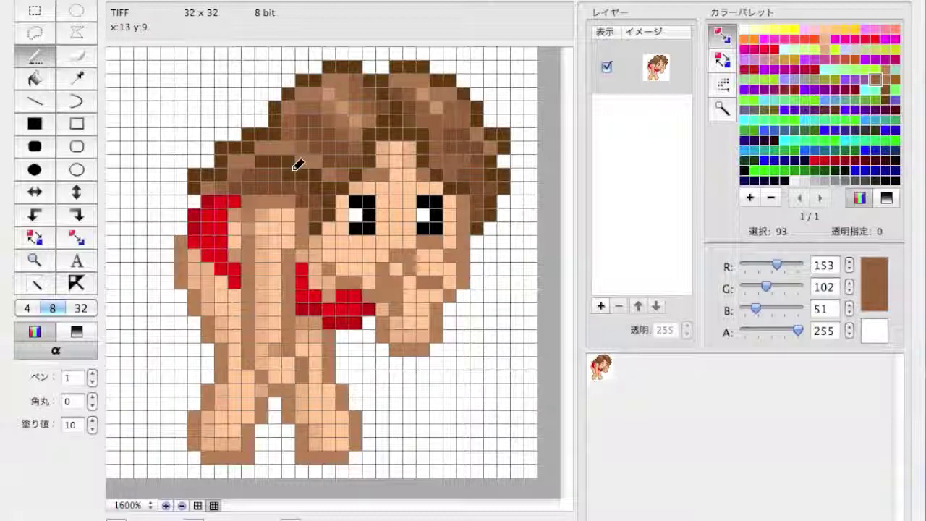
alt+click(393, 155)
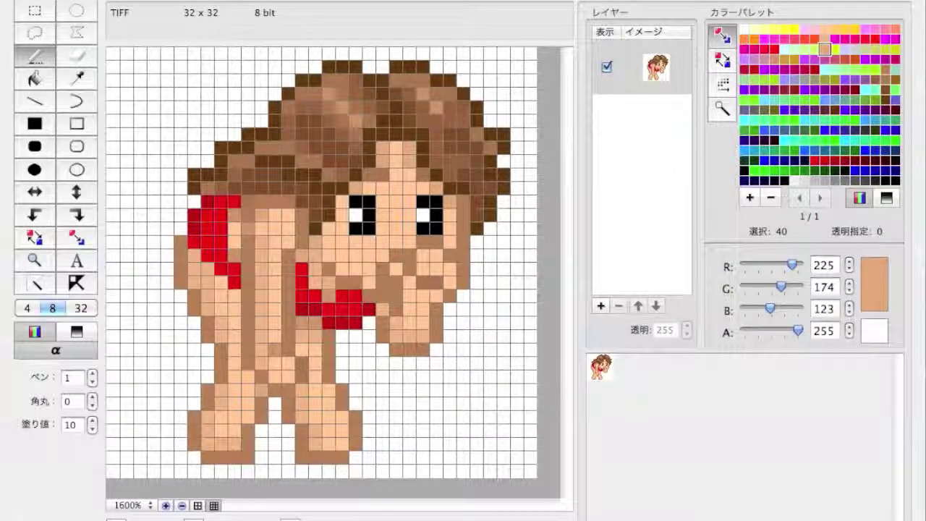
Extend the back hair outline outward in dark brown (R 103, G 62, B 0) and move the lower back lock one pixel outward
alt+click(249, 116)
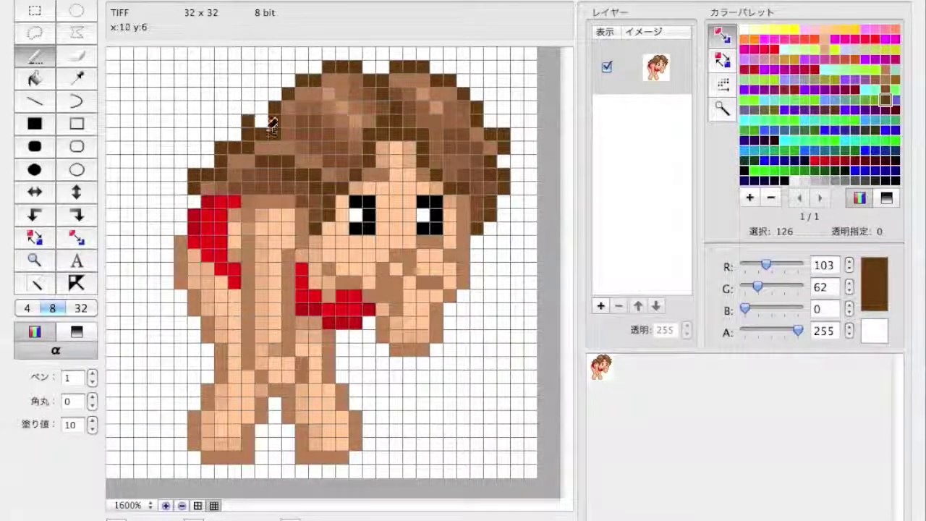
click(234, 120)
click(208, 134)
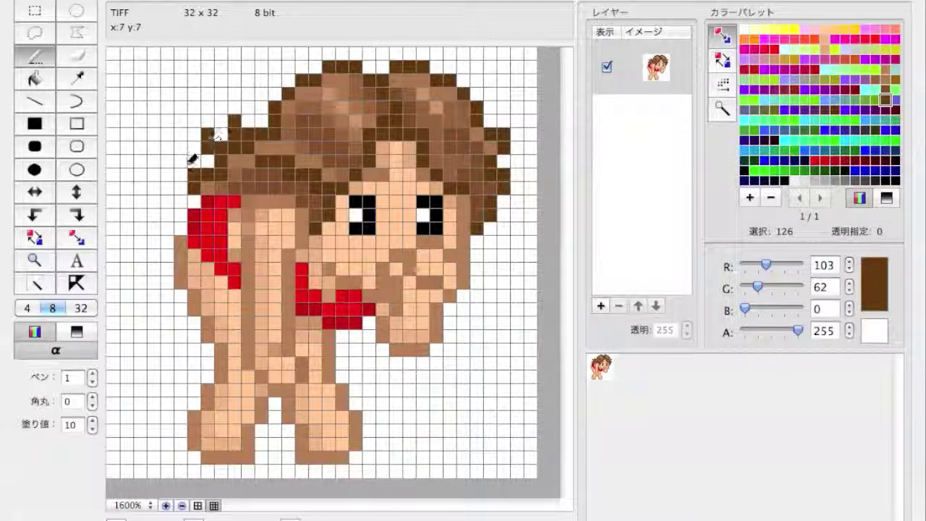
click(34, 10)
drag(210, 148, 278, 202)
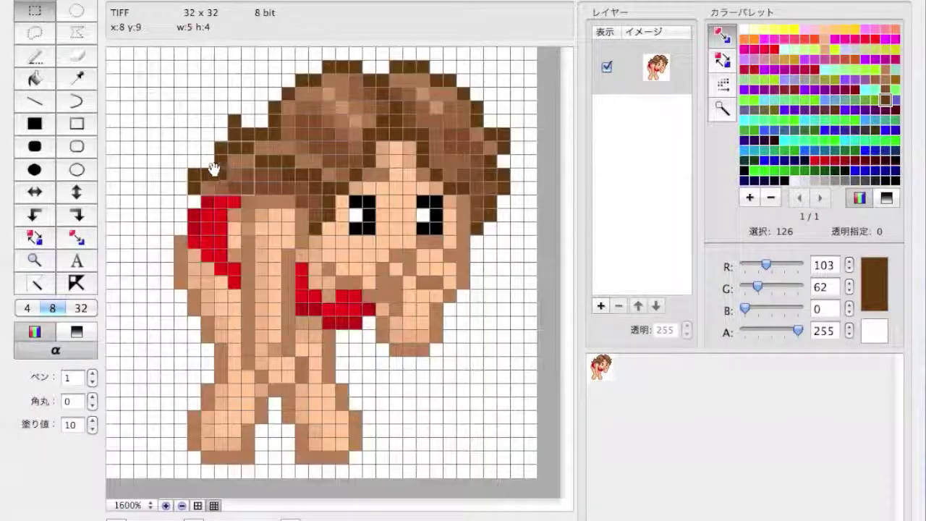
drag(213, 168, 200, 170)
Fill in the shifted back lock with brown (R 153, G 102, B 51) and touch up the sleeve edge and back arm outline beneath it
key(p)
alt+click(201, 189)
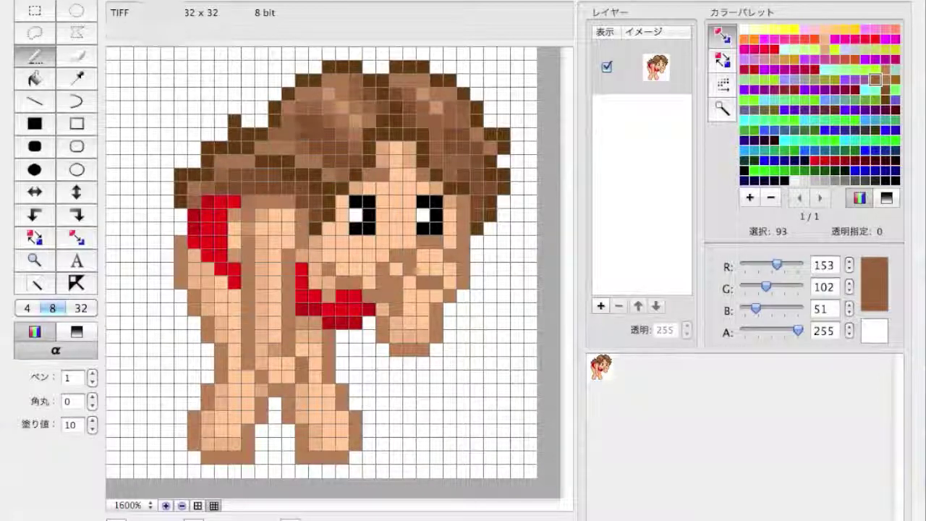
alt+click(189, 229)
key(e)
alt+click(192, 255)
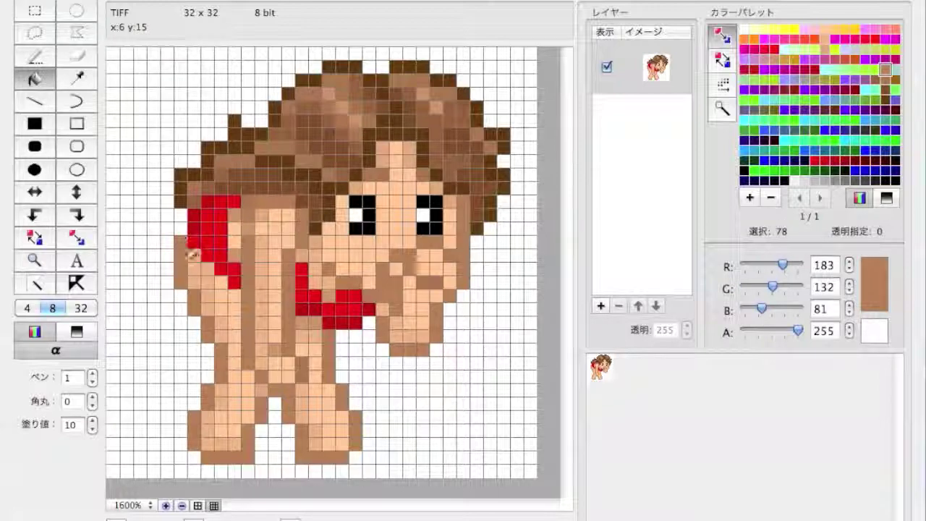